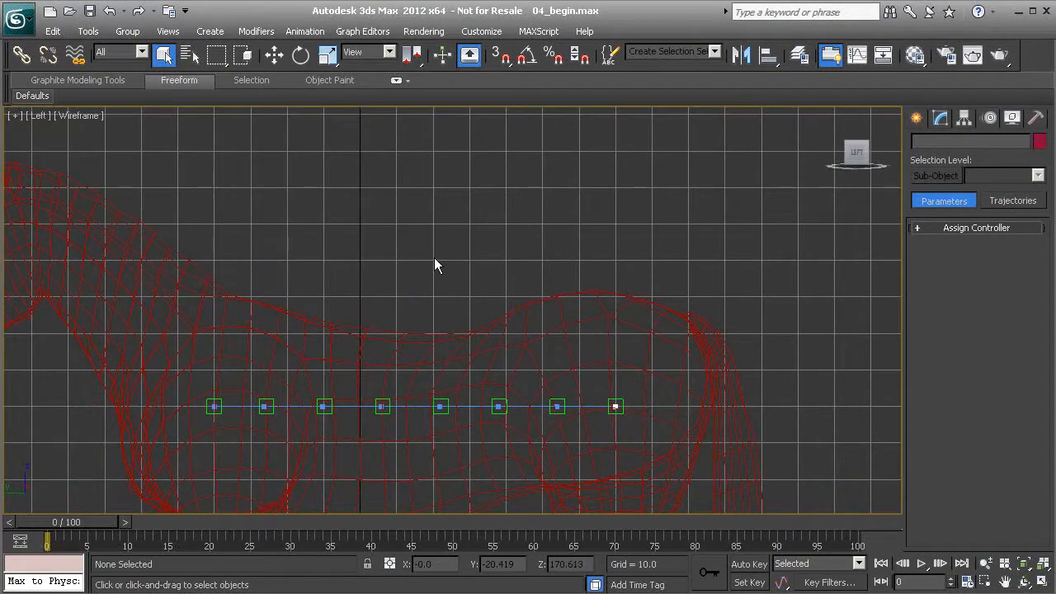
Turn on 3D snapping and check that it snaps to Grid Points.
middle_click_drag(411, 288, 391, 254)
scroll(373, 318, "up", 2)
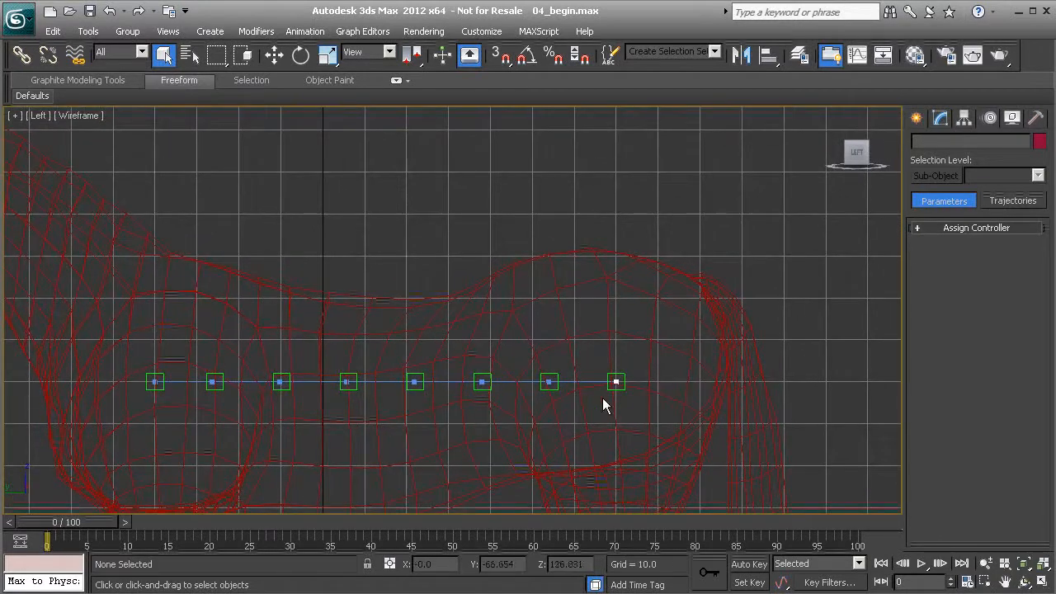
middle_click_drag(503, 227, 441, 250)
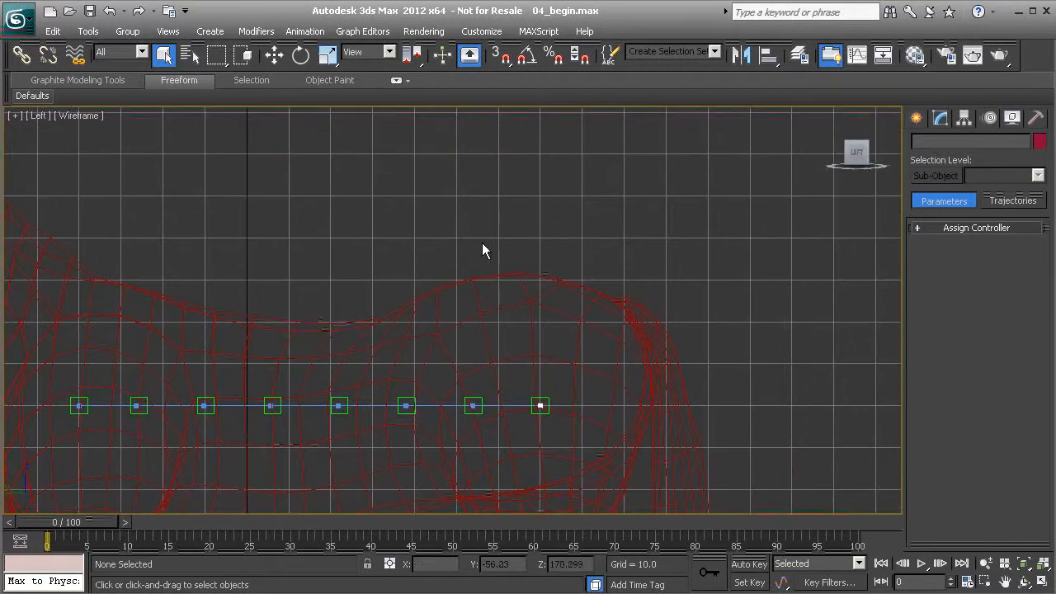
right_click(504, 60)
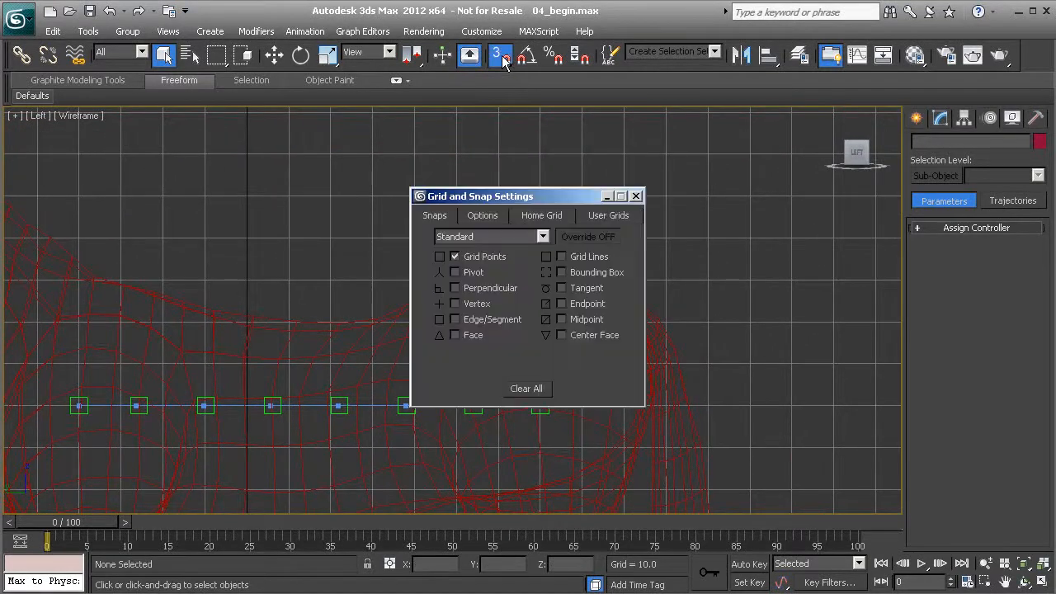
left_click(637, 197)
Open Bone Tools and activate Create Bones.
middle_click_drag(479, 227, 426, 241)
right_click(414, 176)
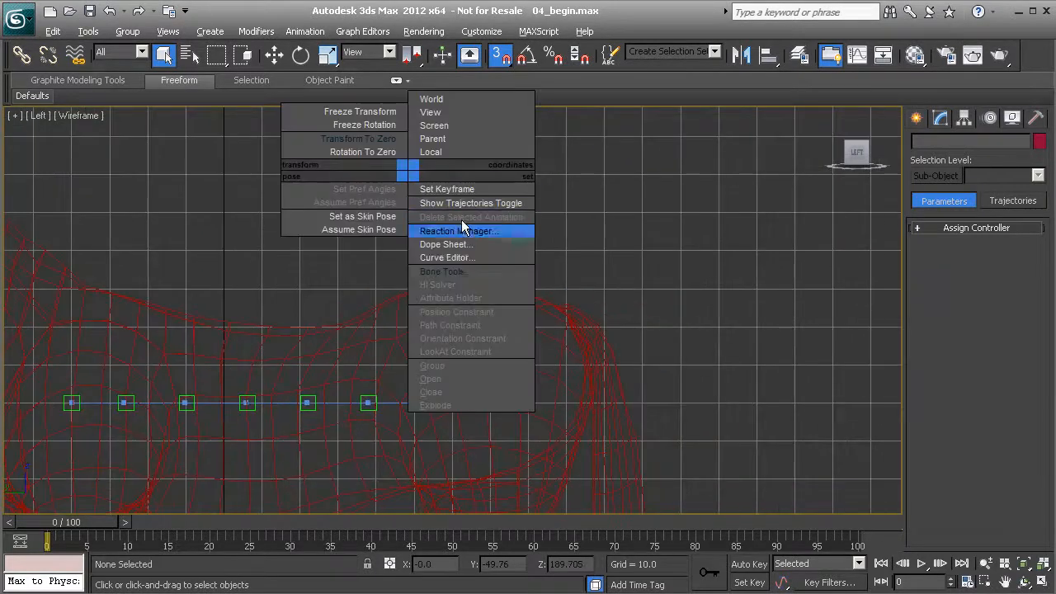
left_click(464, 271)
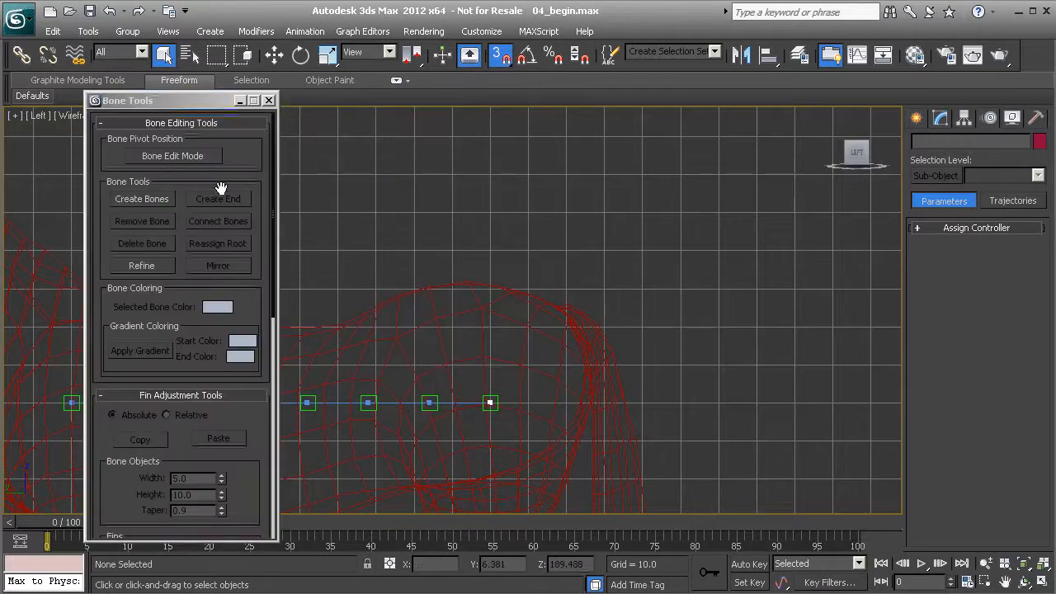
left_click(137, 198)
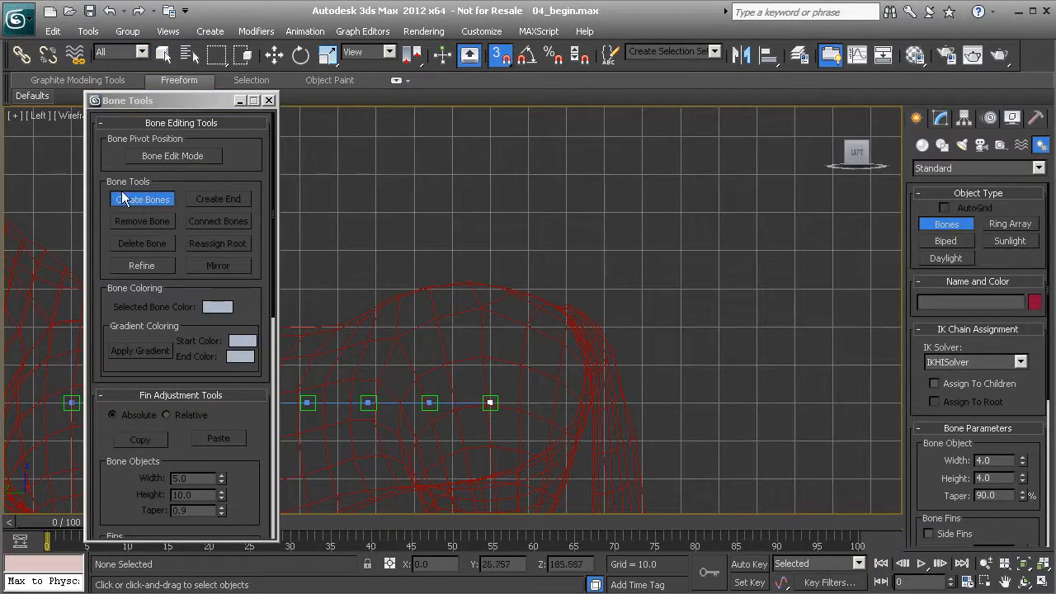
Review the bone object and fin parameters, and examine the horse mesh and spine spline around the hips.
scroll(932, 371, "down", 5)
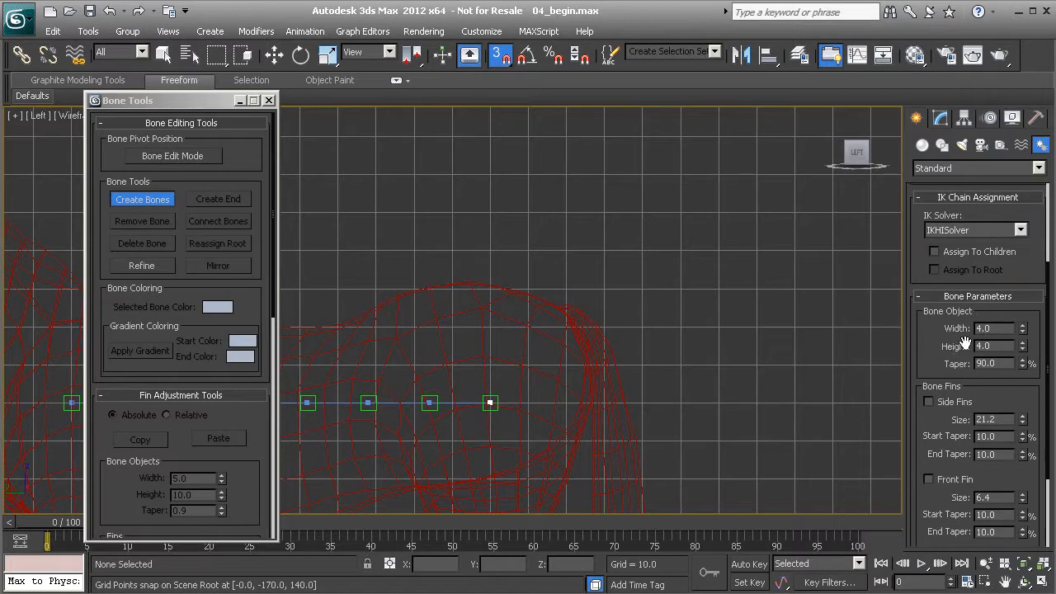
scroll(918, 363, "down", 4)
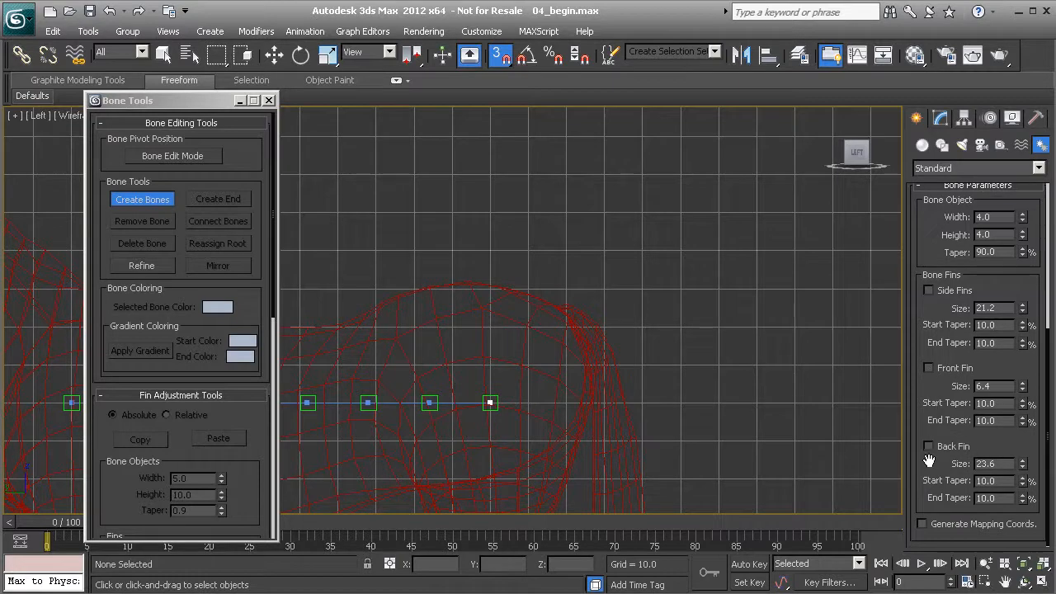
middle_click_drag(413, 202, 518, 192)
scroll(519, 192, "down", 4)
middle_click_drag(505, 327, 564, 277)
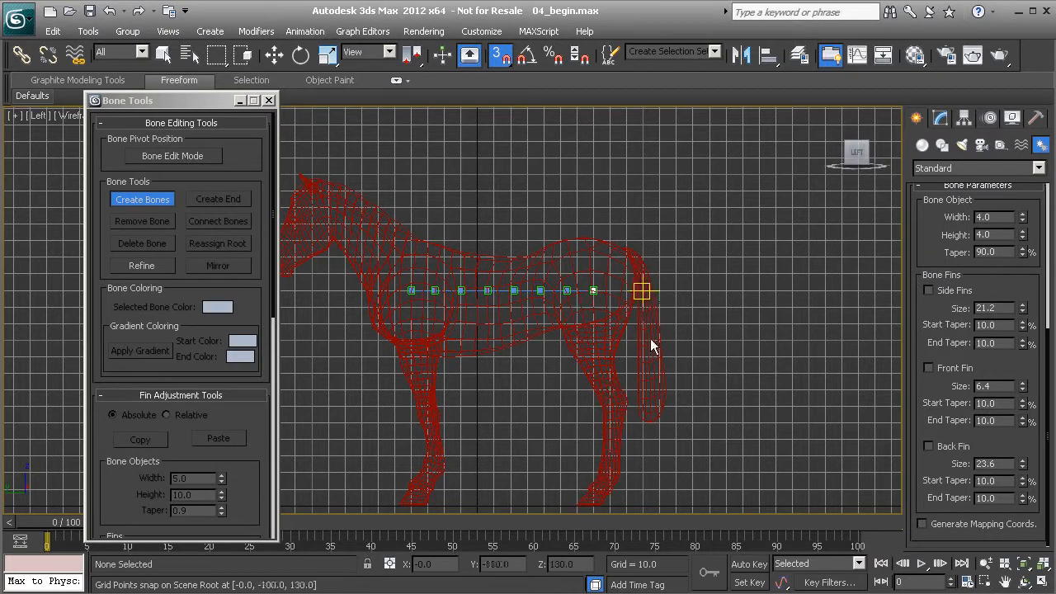
middle_click_drag(430, 273, 471, 280)
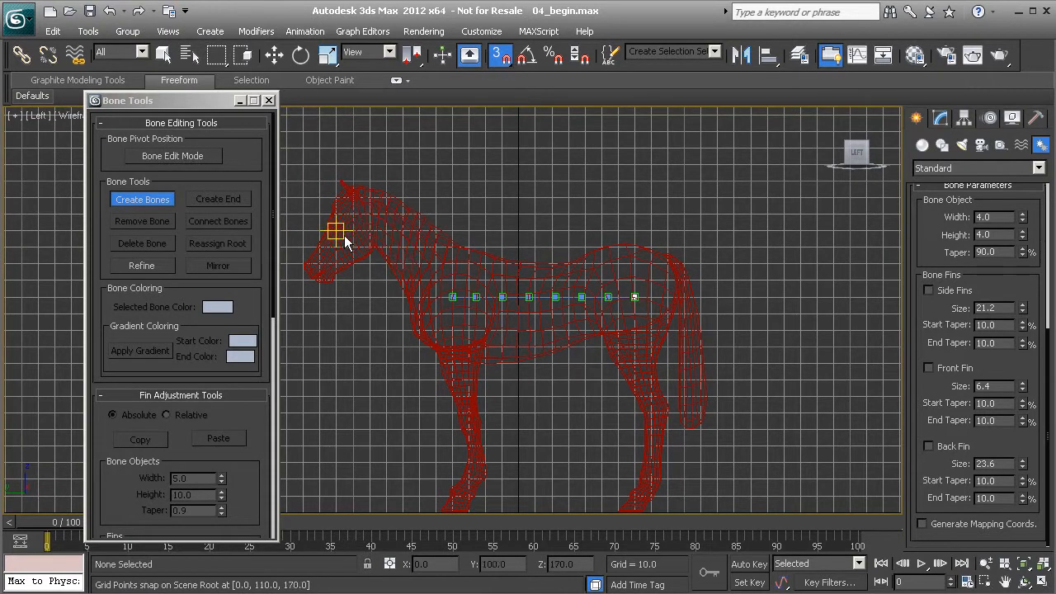
scroll(549, 272, "up", 3)
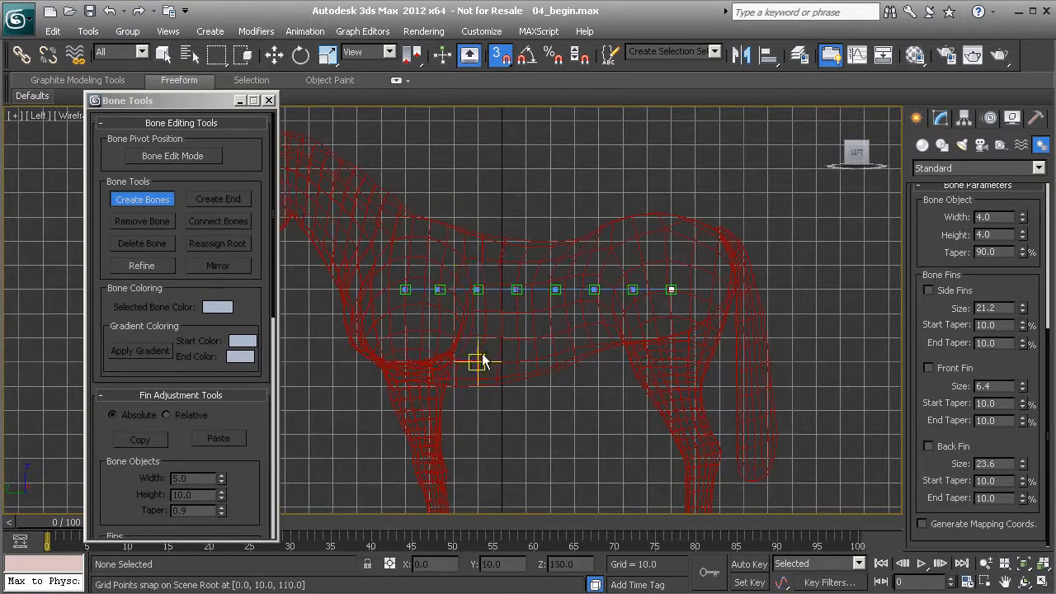
middle_click_drag(573, 287, 476, 257)
scroll(475, 257, "up", 2)
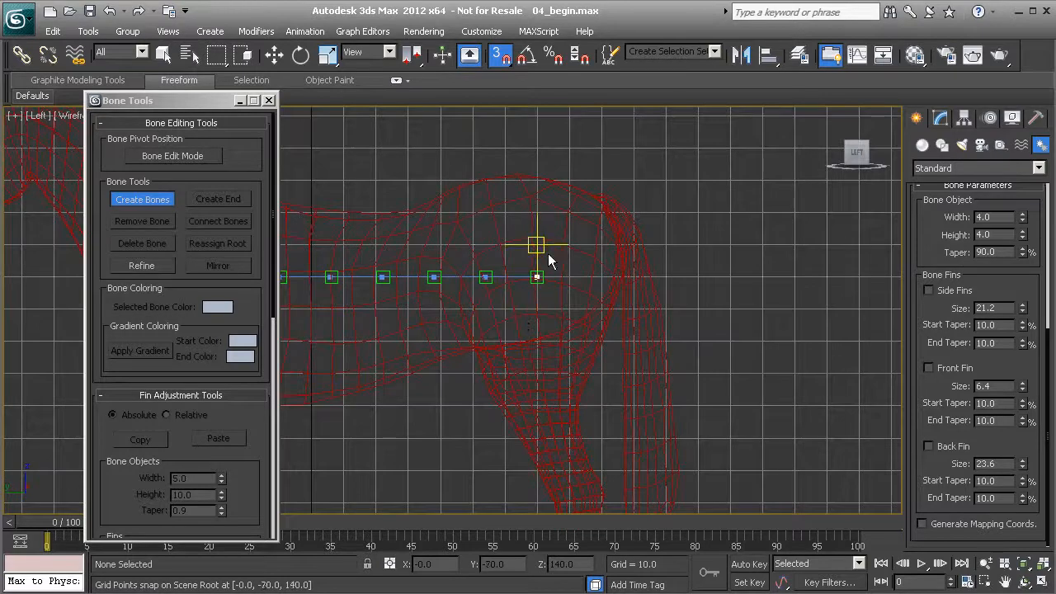
middle_click_drag(501, 190, 504, 275)
scroll(504, 276, "up", 2)
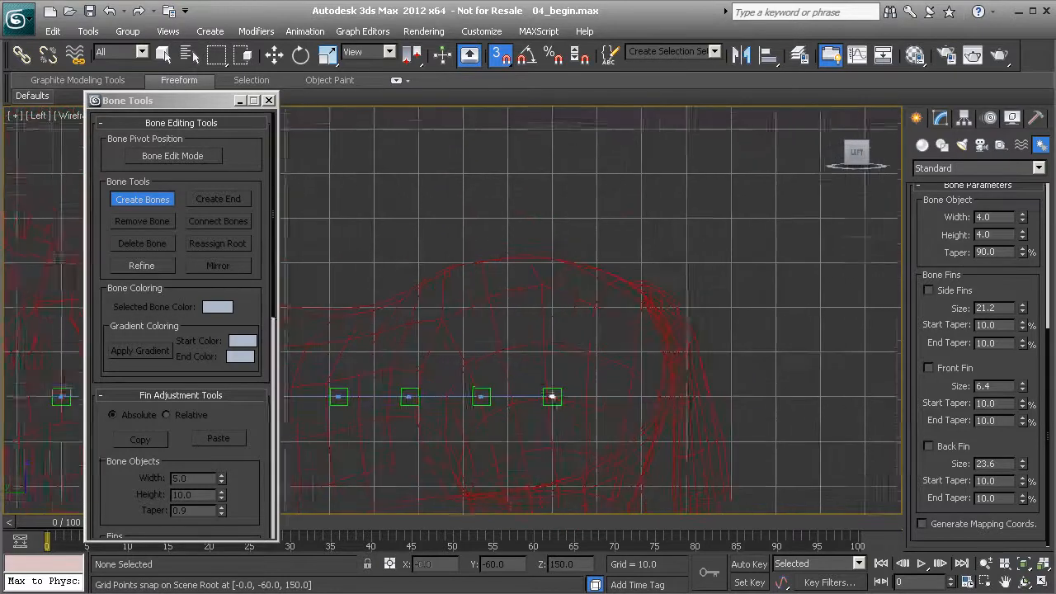
Create a single bone with an end bone above the hips, from Y -70 to Y -50 at Z 170.
left_click(556, 219)
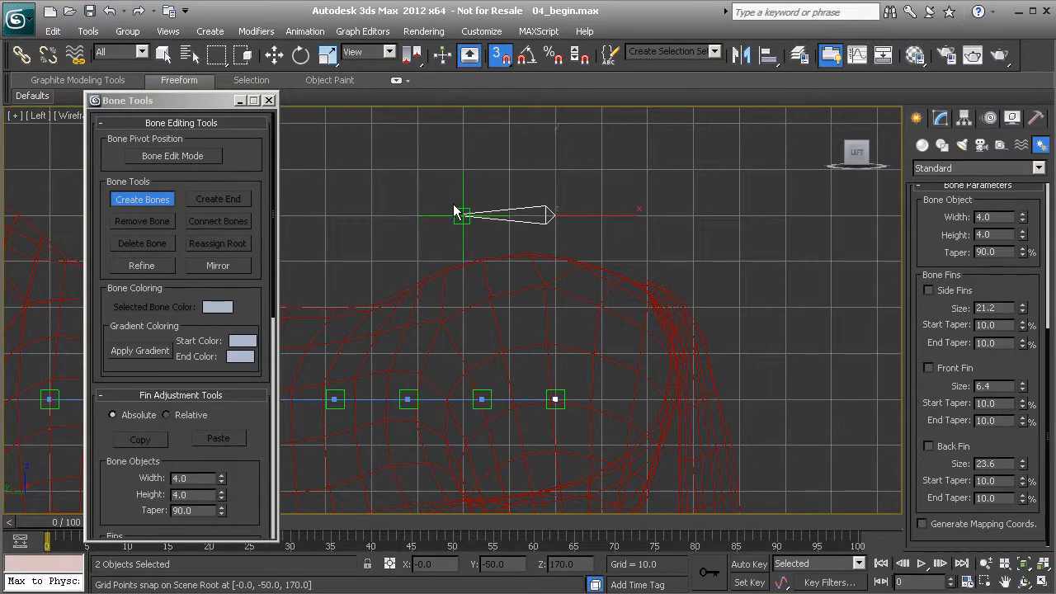
left_click(463, 218)
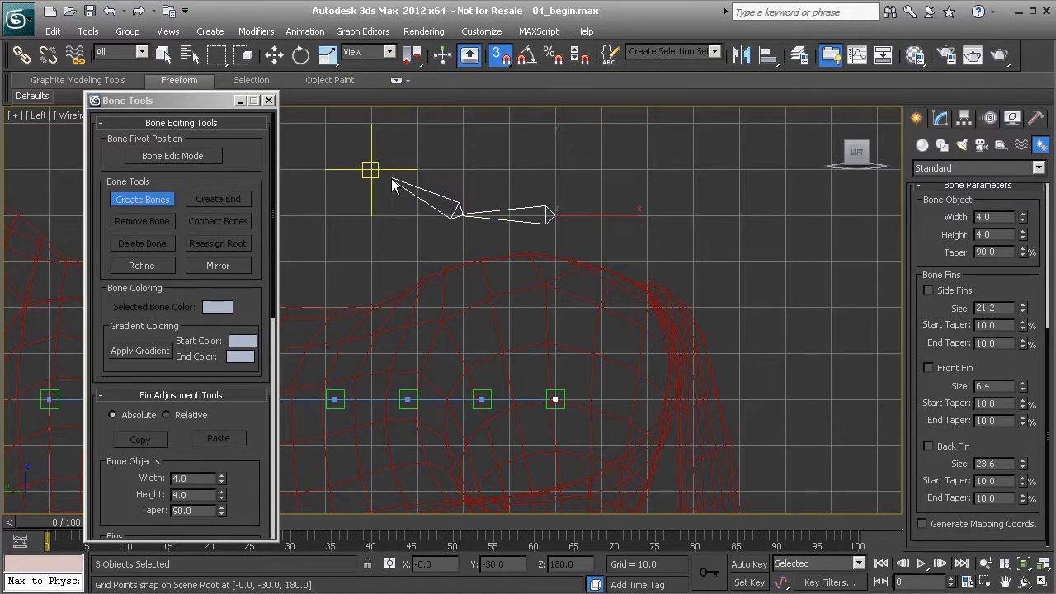
right_click(392, 183)
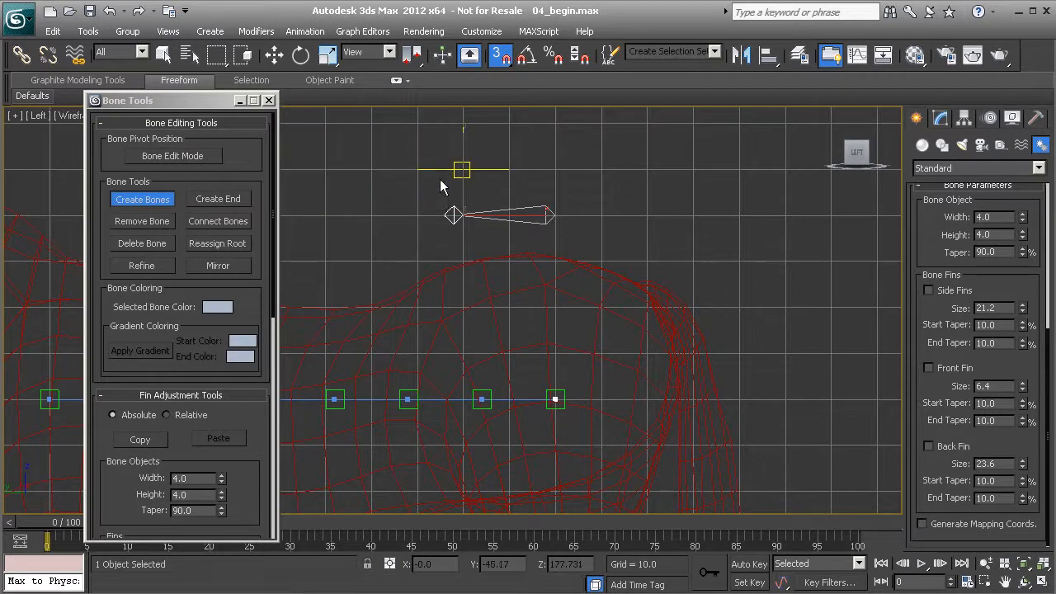
right_click(537, 184)
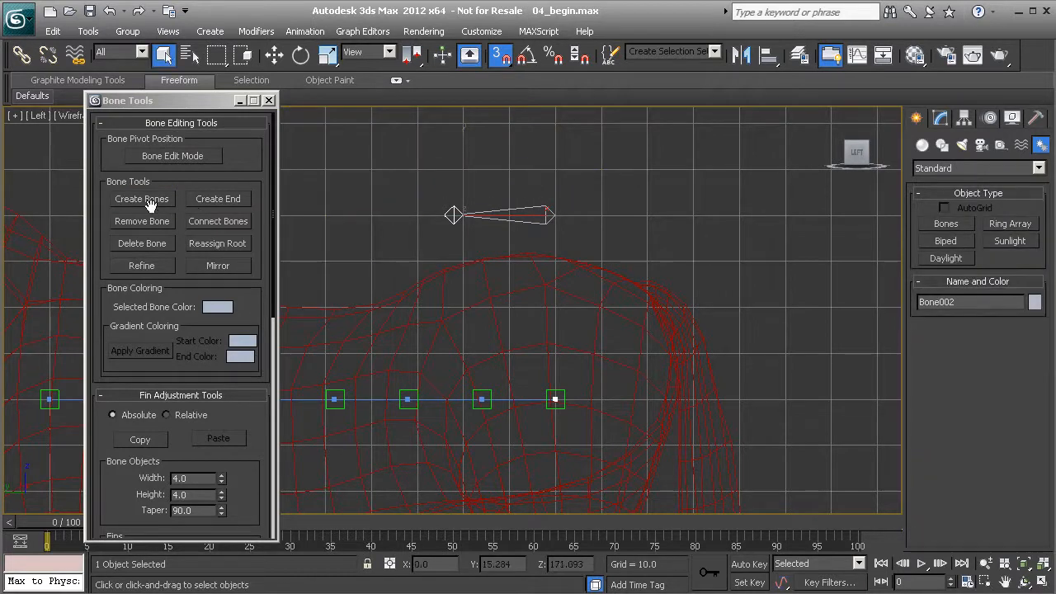
Turn off 3D snapping and close Bone Tools.
middle_click_drag(352, 251, 383, 264)
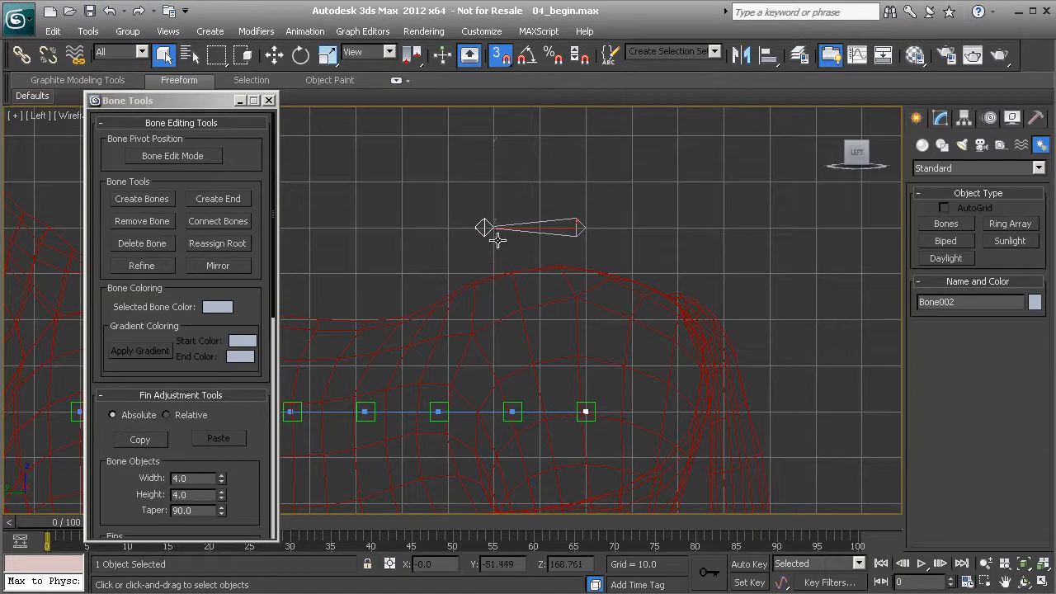
middle_click_drag(444, 250, 436, 255)
left_click(501, 55)
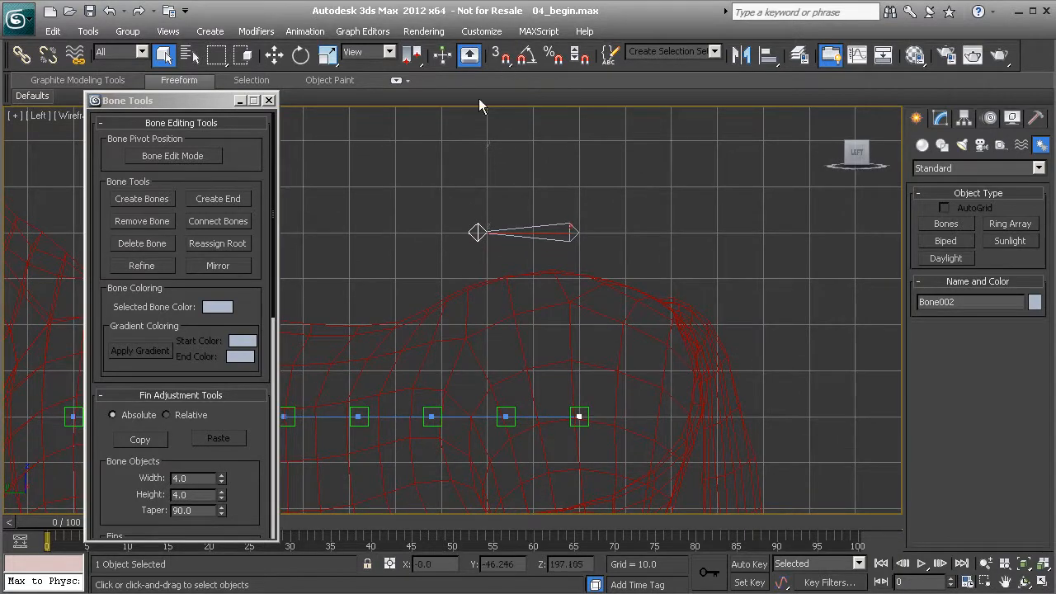
left_click(269, 101)
Rename the large bone above the hips as Bn_Vertebrae_A01.
middle_click_drag(496, 252, 407, 256)
left_click(473, 244)
middle_click_drag(501, 297, 476, 306)
scroll(477, 305, "up", 1)
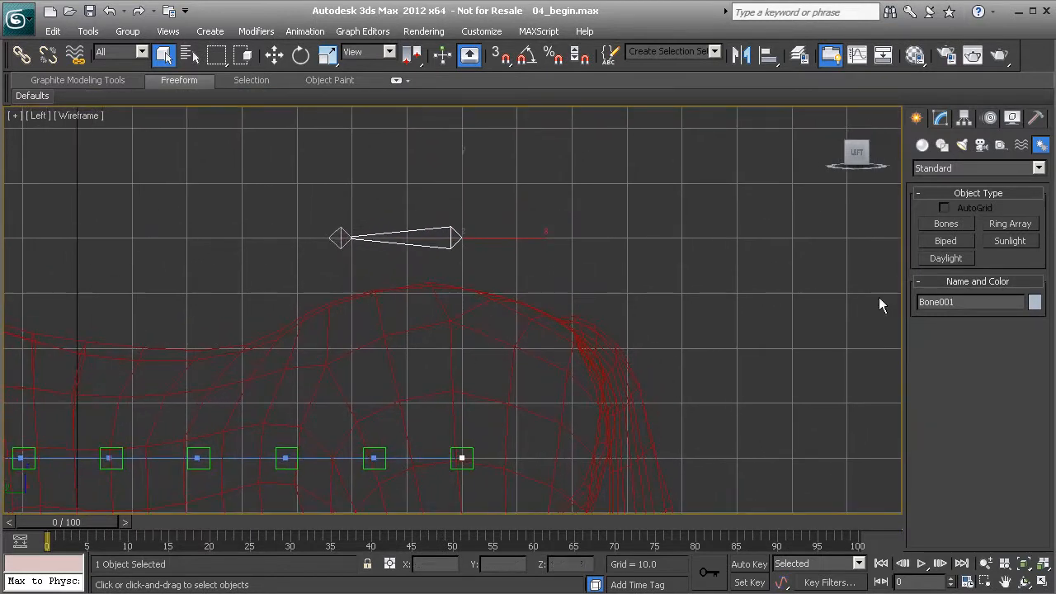
left_click(943, 301)
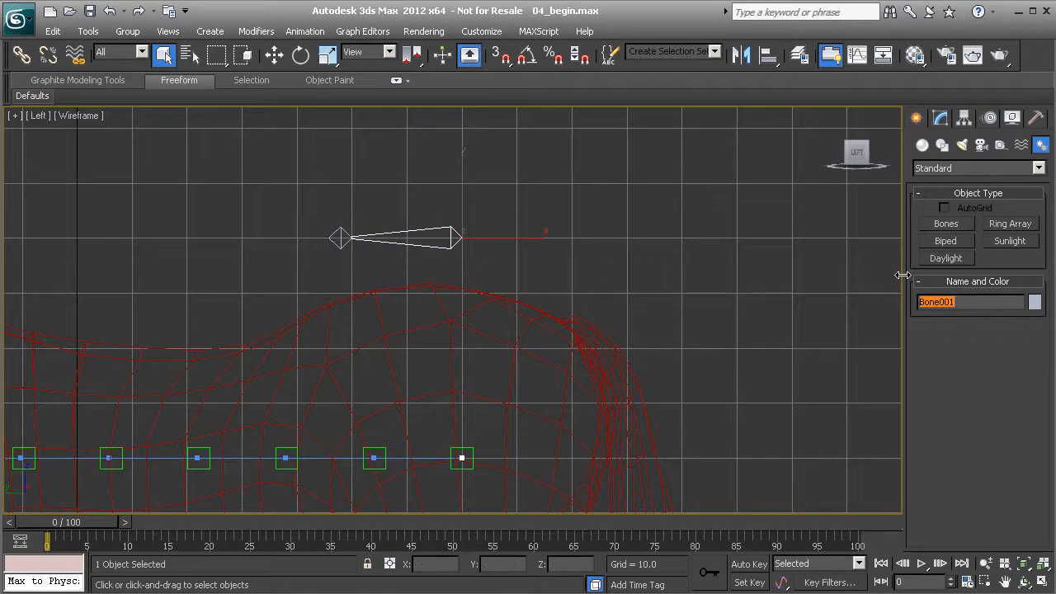
type("B")
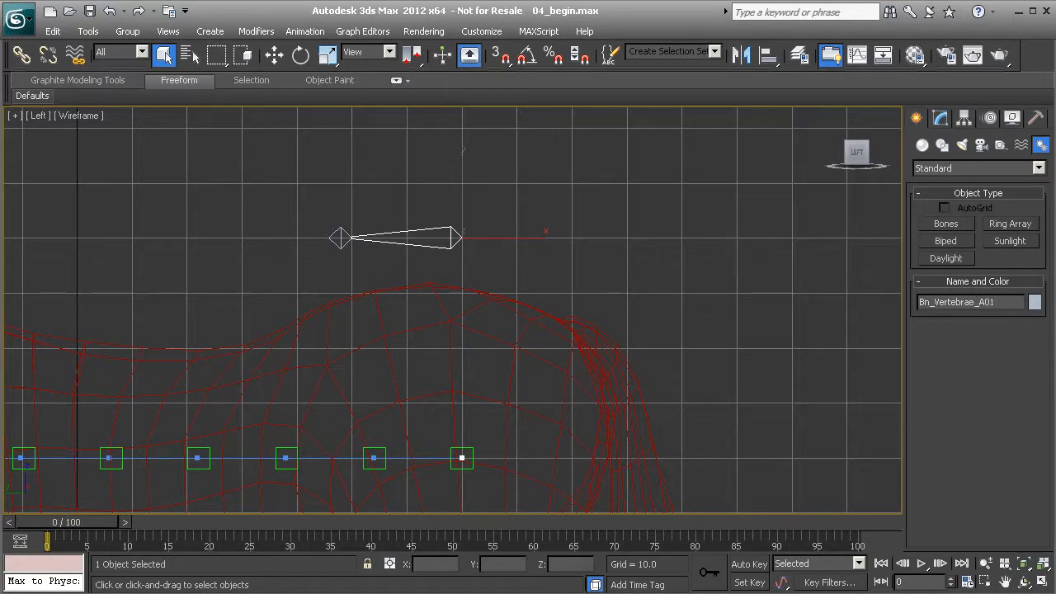
Copy the vertebra bone's name to the small end bone and change it to Be_Vertebrae_A01, then reselect the large bone.
left_click(945, 304)
key("ctrl+c")
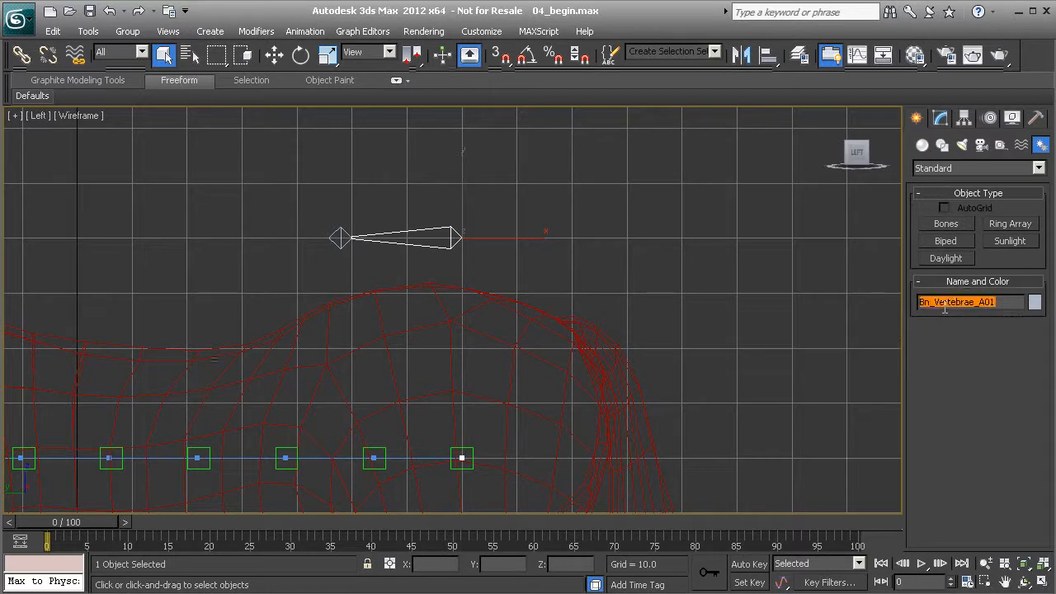
right_click(336, 245)
left_click(946, 306)
key("ctrl+v")
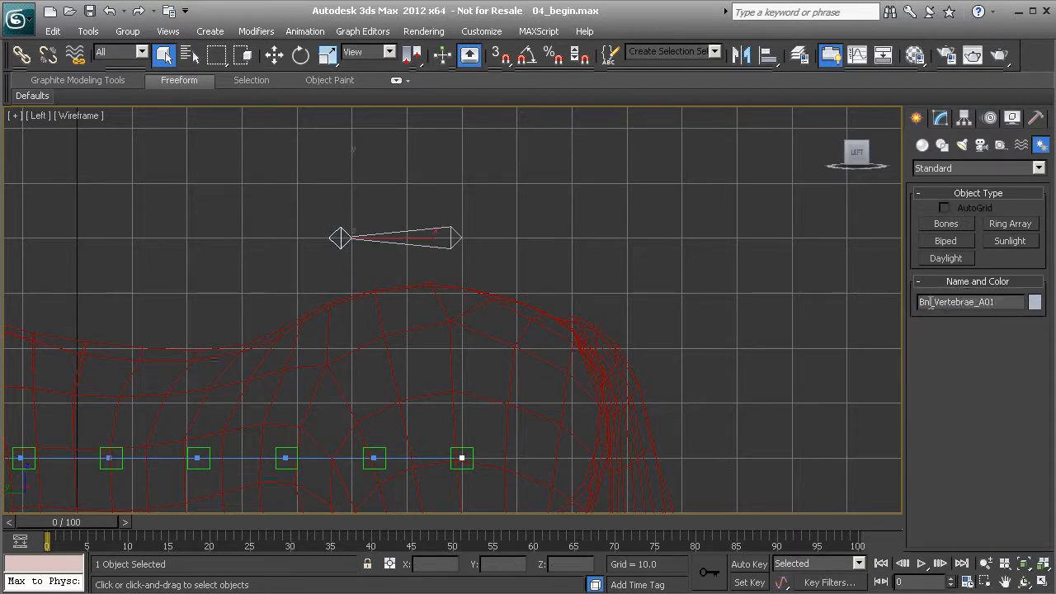
left_click(930, 302)
key("BackSpace")
type("e")
right_click(451, 253)
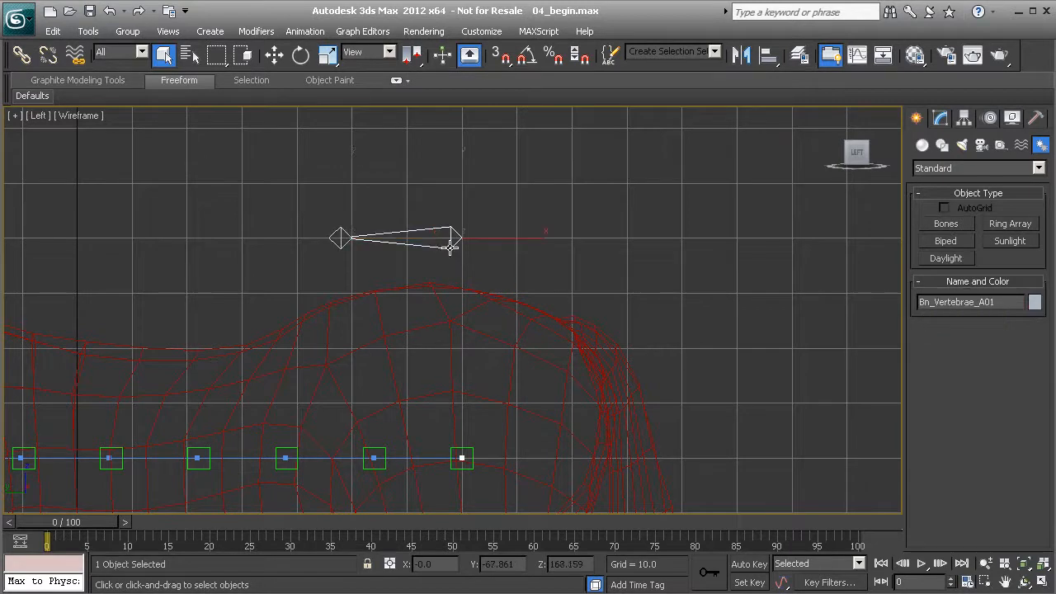
Display the Layers toolbar and open the Layer Manager.
right_click(657, 61)
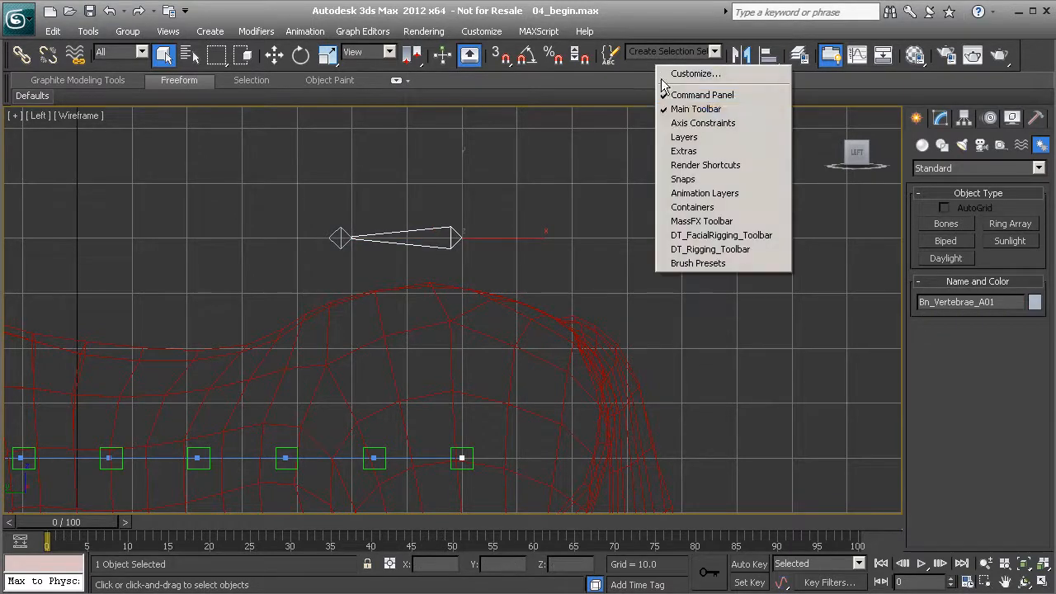
left_click(697, 138)
left_click(491, 138)
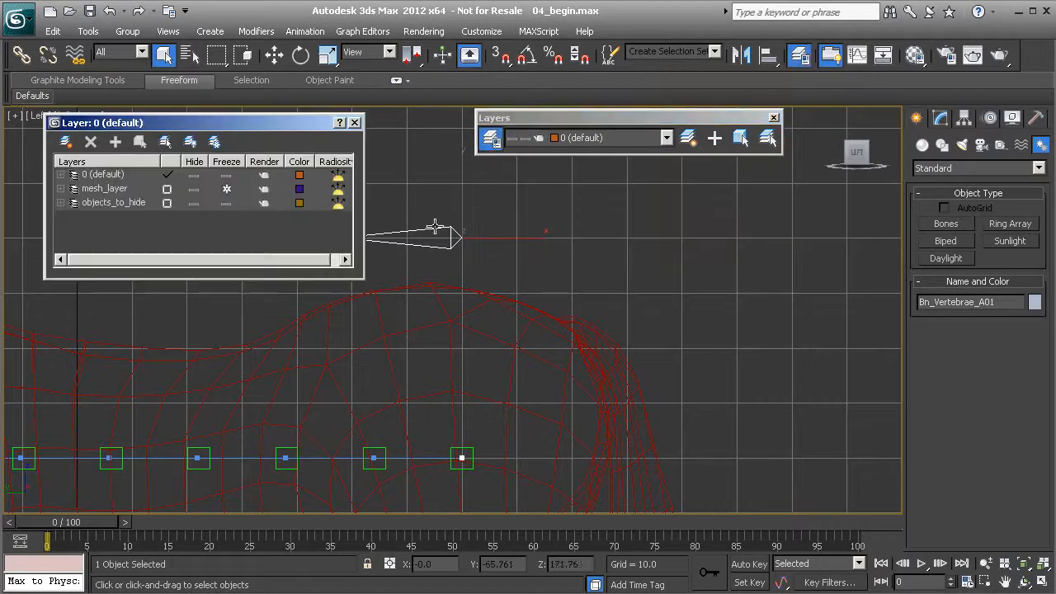
middle_click_drag(532, 278, 621, 284)
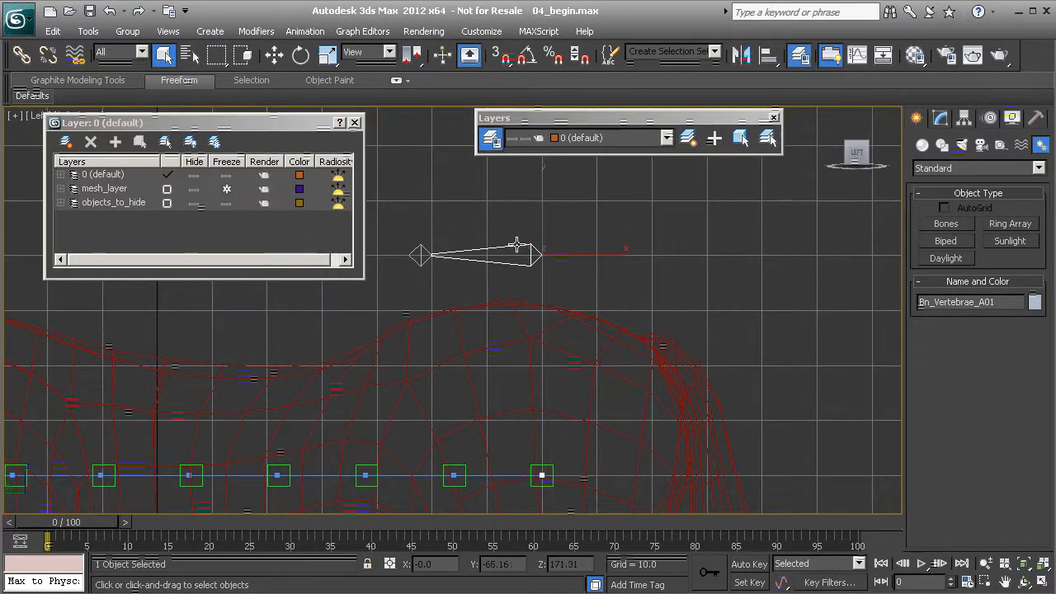
Create a layer named bones containing the selected vertebra bone, and make 0 (default) the current layer again.
left_click(65, 141)
left_click(108, 189)
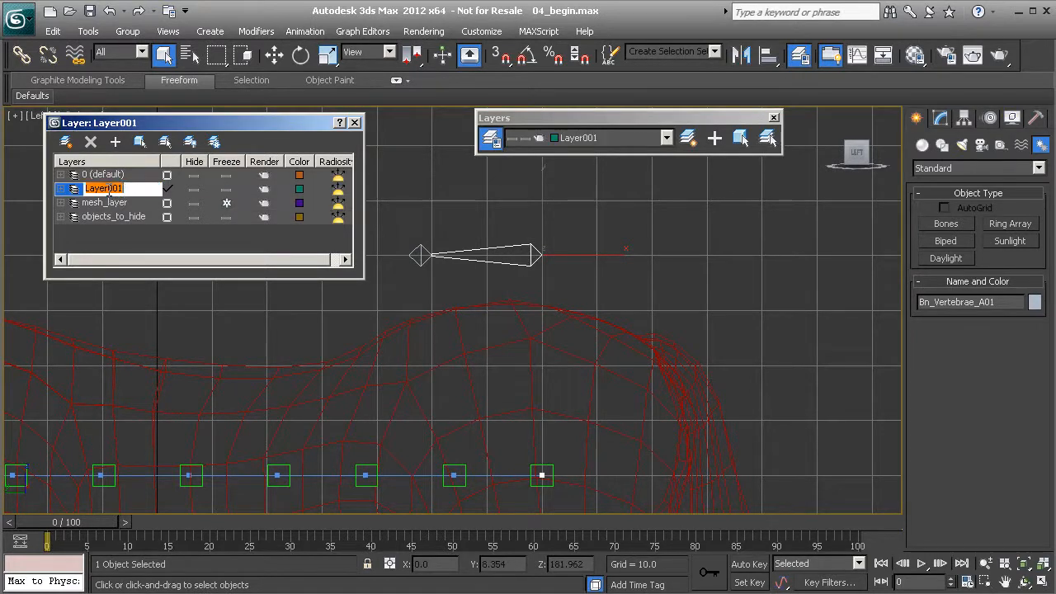
type("bones")
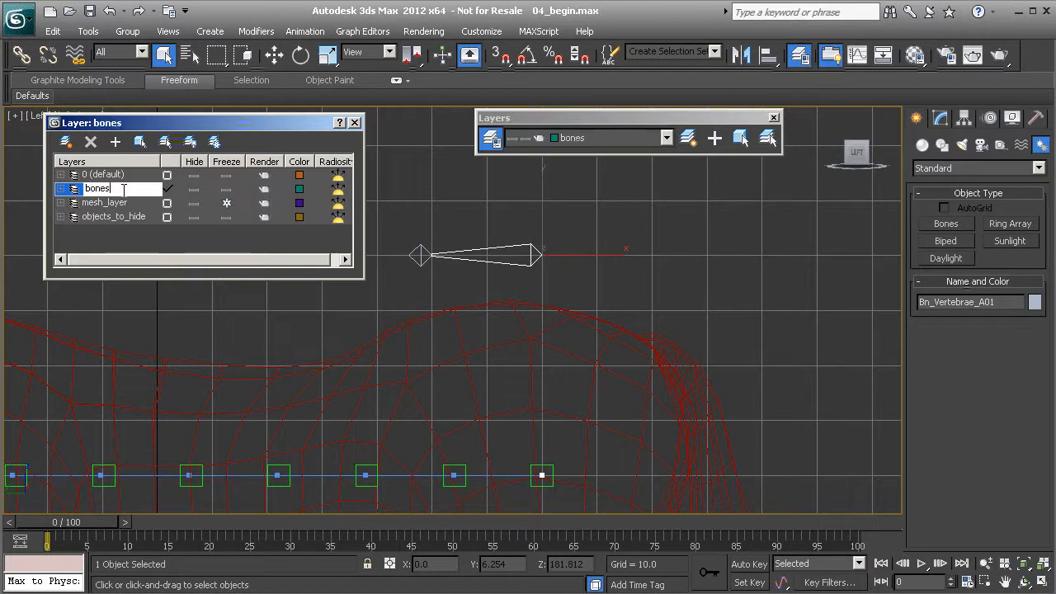
key("Return")
left_click(167, 175)
Add the small end bone to the bones layer, check the layer by hiding and showing it, and close the Layer Manager.
left_click(104, 191)
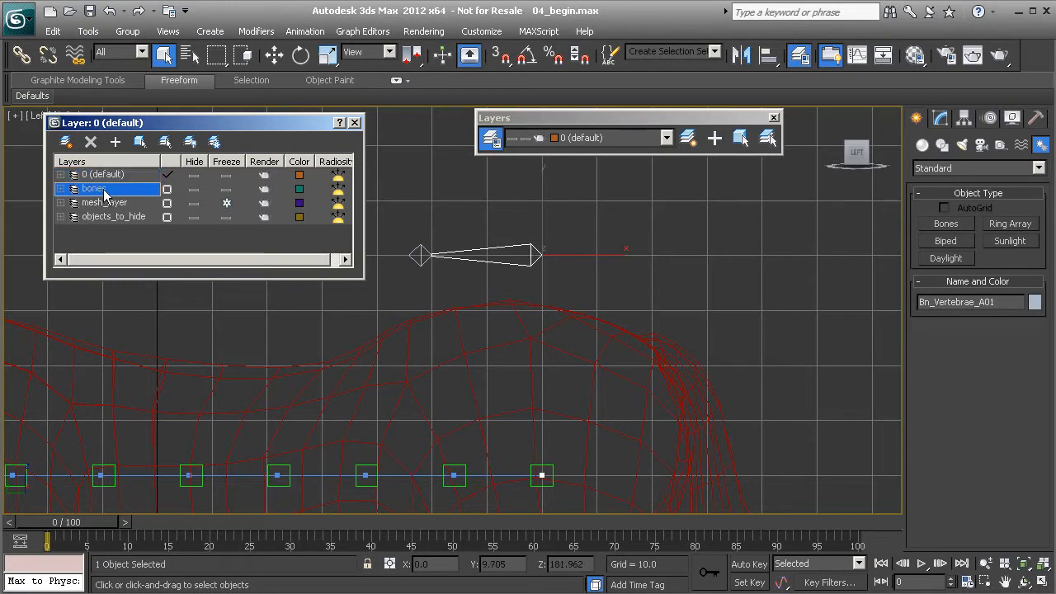
left_click(420, 262)
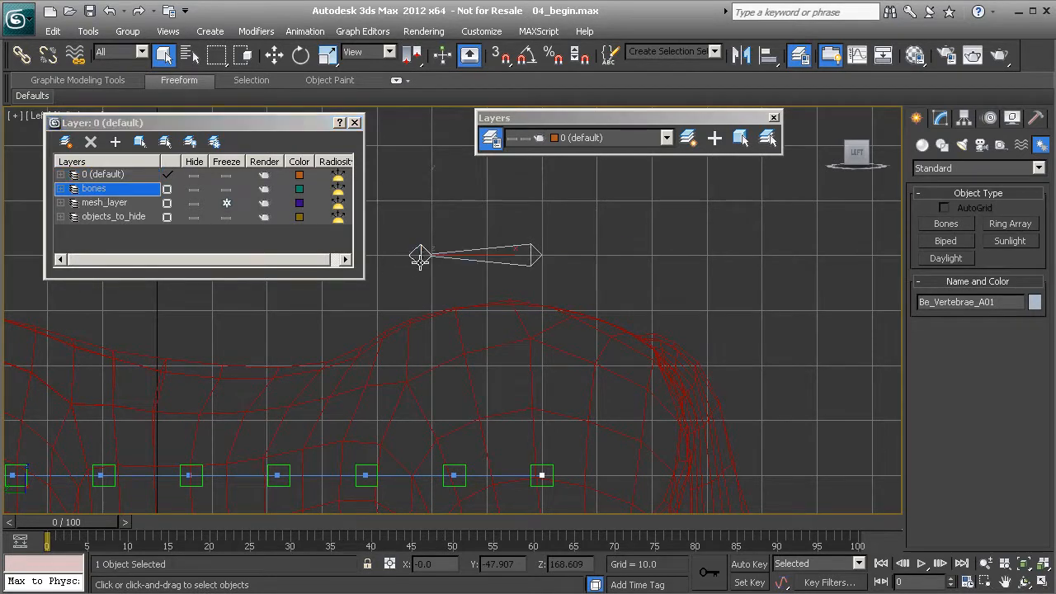
left_click(118, 218)
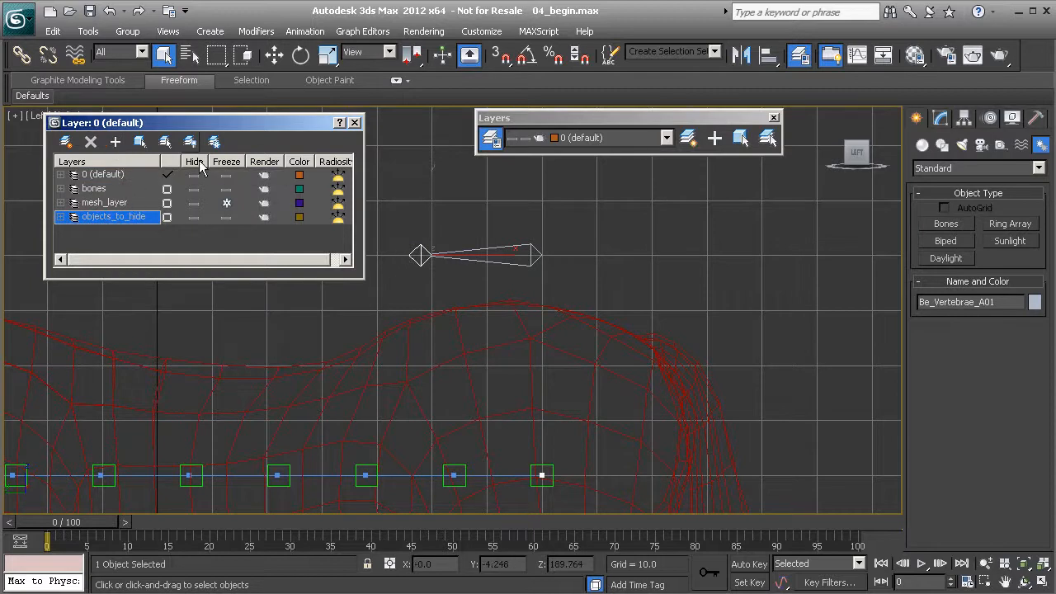
left_click(116, 146)
left_click(195, 189)
left_click(196, 191)
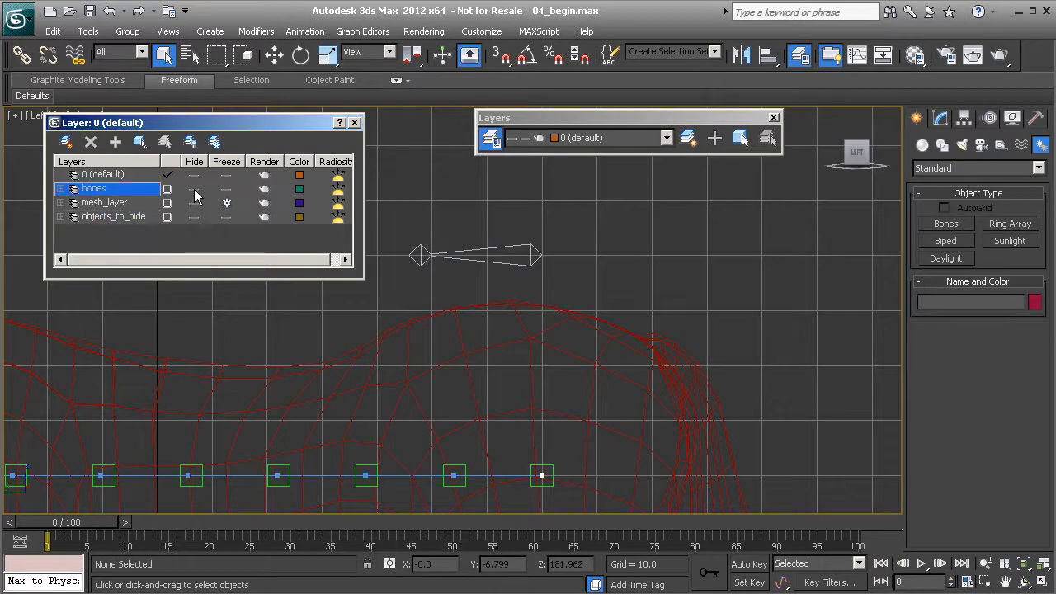
left_click(356, 123)
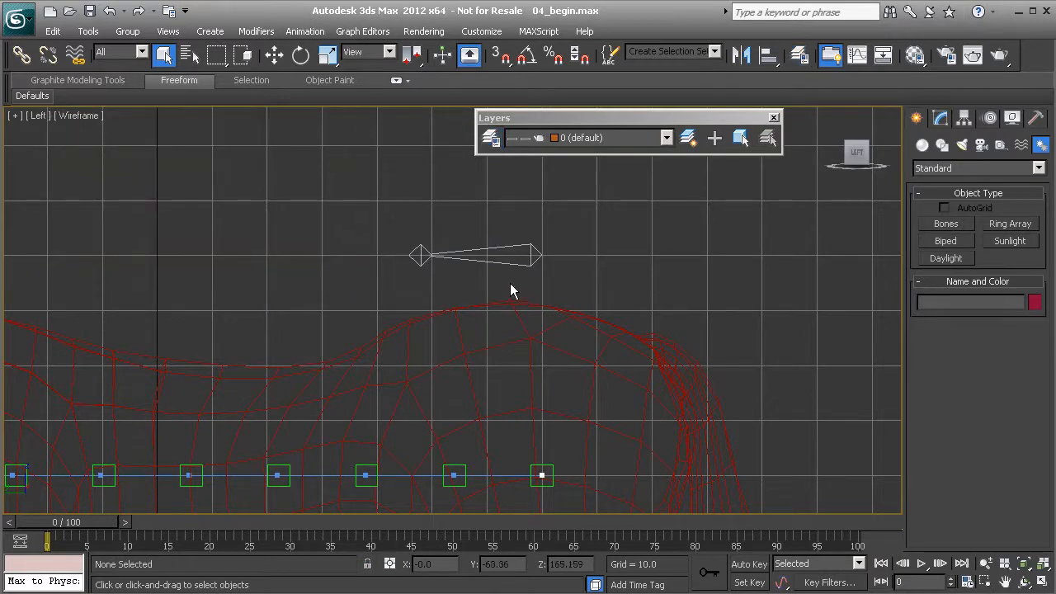
Open Bone Tools for the large vertebra bone and turn off Freeze Length in its object properties.
middle_click_drag(485, 282, 481, 288)
left_click(496, 269)
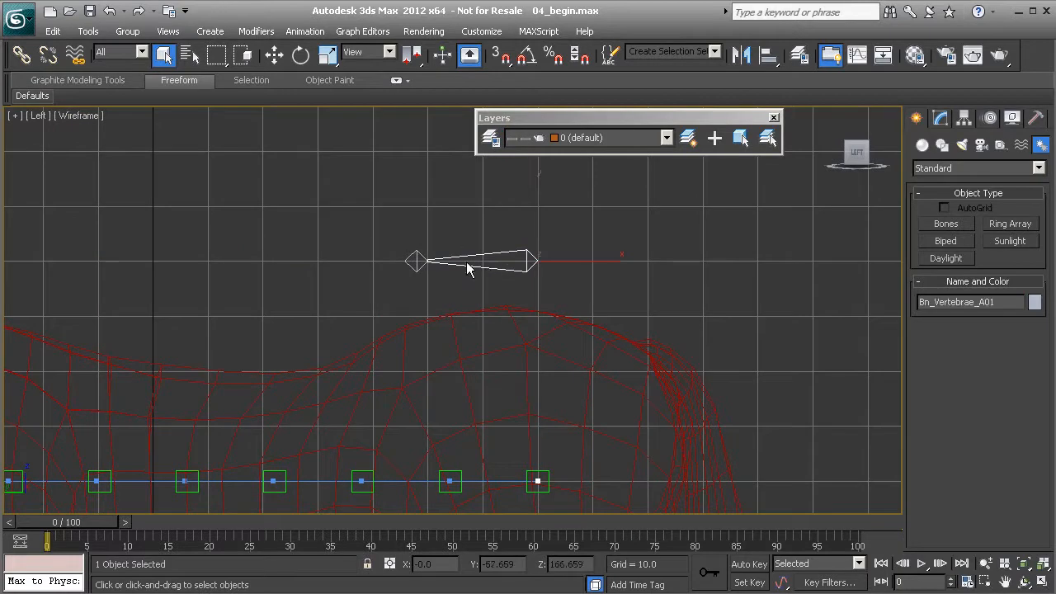
right_click(421, 206)
left_click(452, 276)
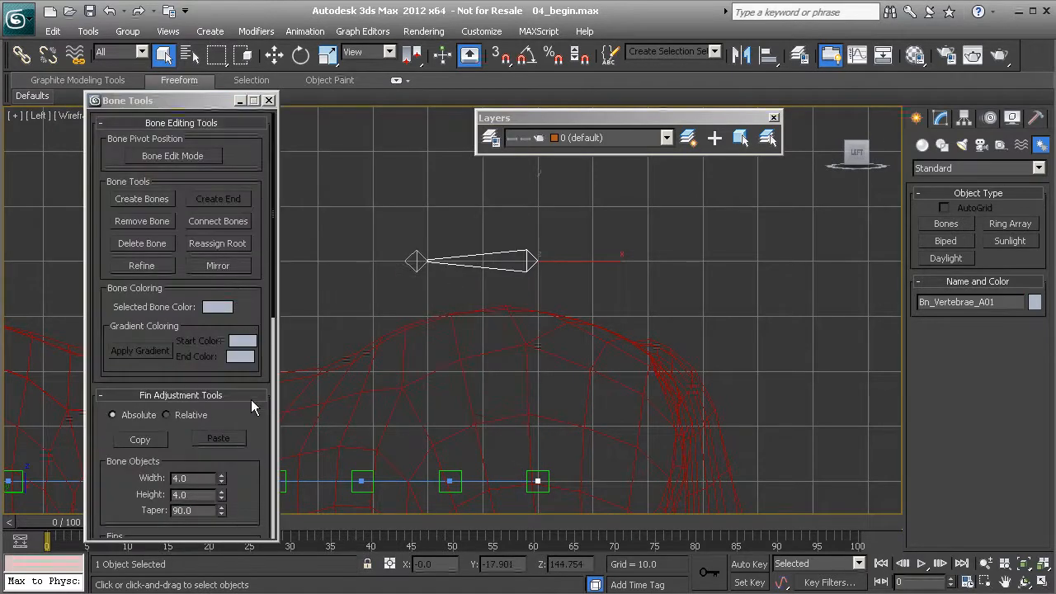
left_click_drag(263, 367, 270, 326)
scroll(270, 326, "down", 5)
scroll(247, 387, "down", 2)
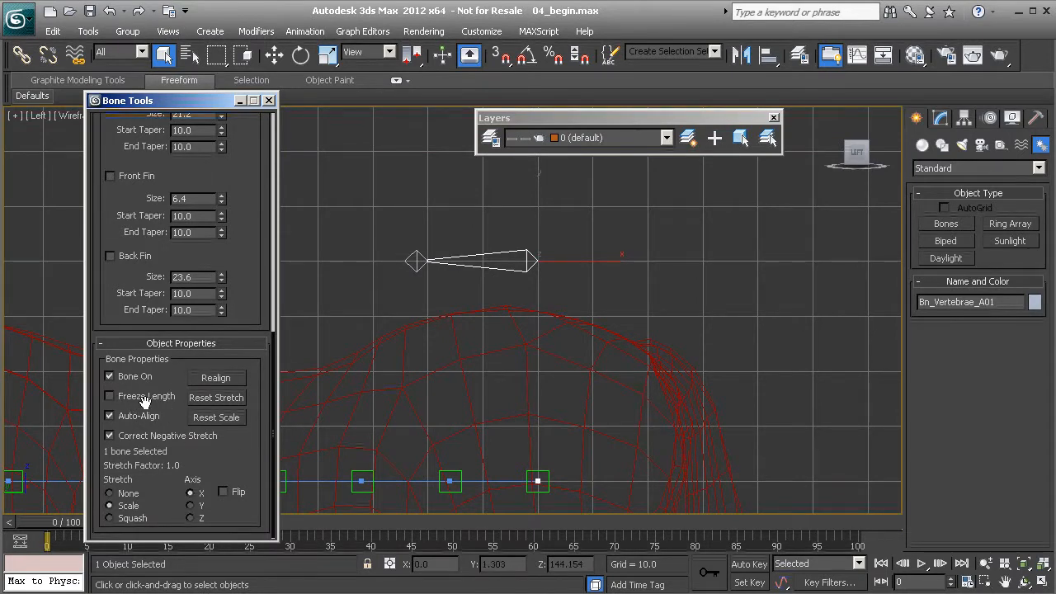
left_click(144, 400)
Try stretching the vertebra bone by moving its small end bone around, and undo each move.
middle_click_drag(453, 303, 511, 315)
key("w")
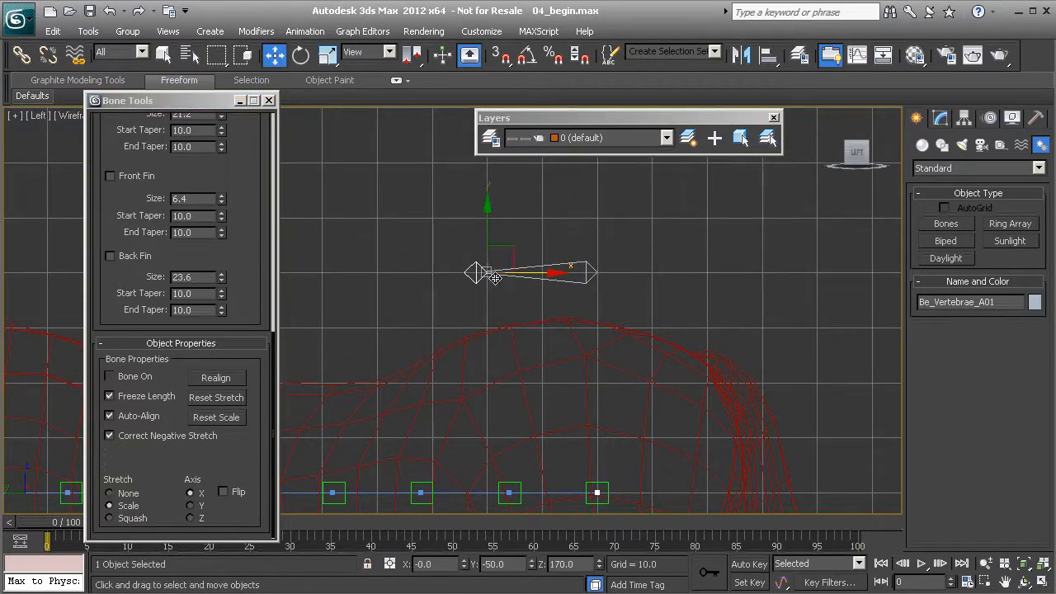
left_click_drag(512, 247, 438, 235)
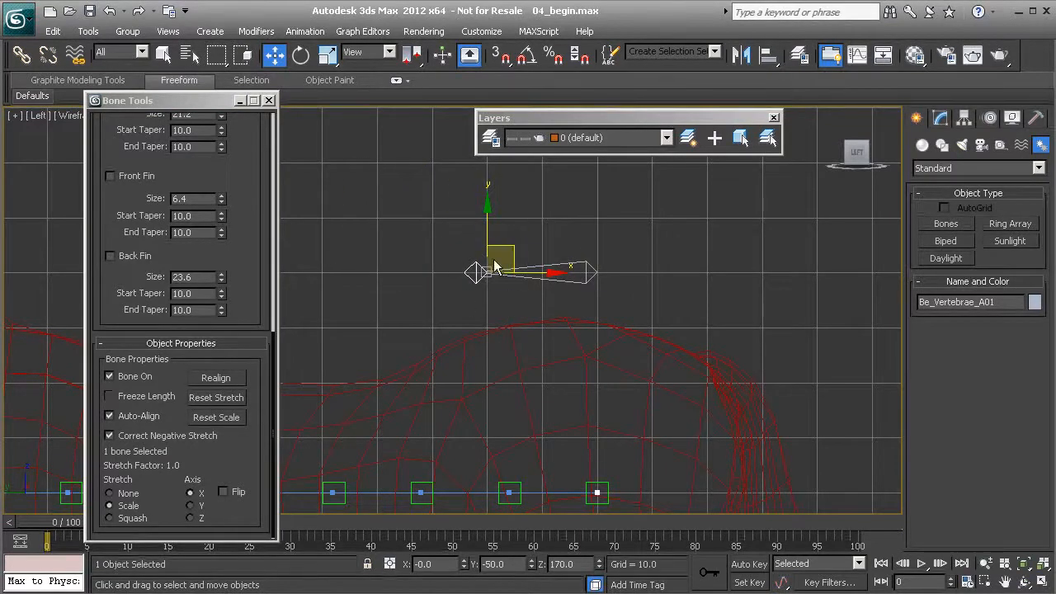
left_click_drag(505, 250, 396, 237)
key("ctrl+z")
left_click_drag(515, 252, 415, 227)
key("ctrl+z")
middle_click_drag(487, 299, 413, 318)
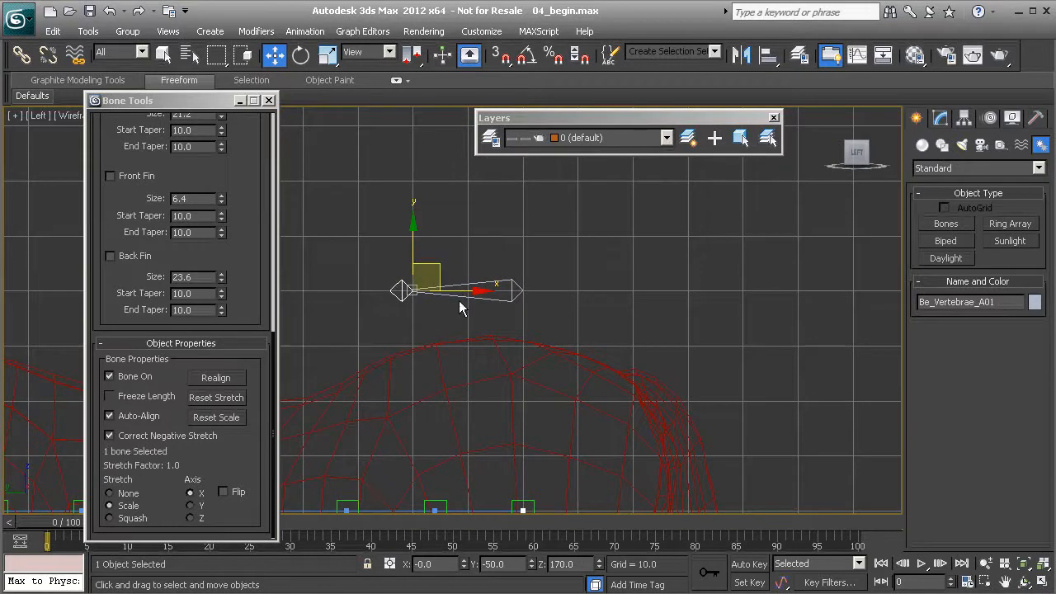
mouse_move(449, 336)
middle_mouse_down("ctrl+alt")
mouse_move(445, 251)
mouse_move(440, 321)
middle_mouse_up("ctrl+alt")
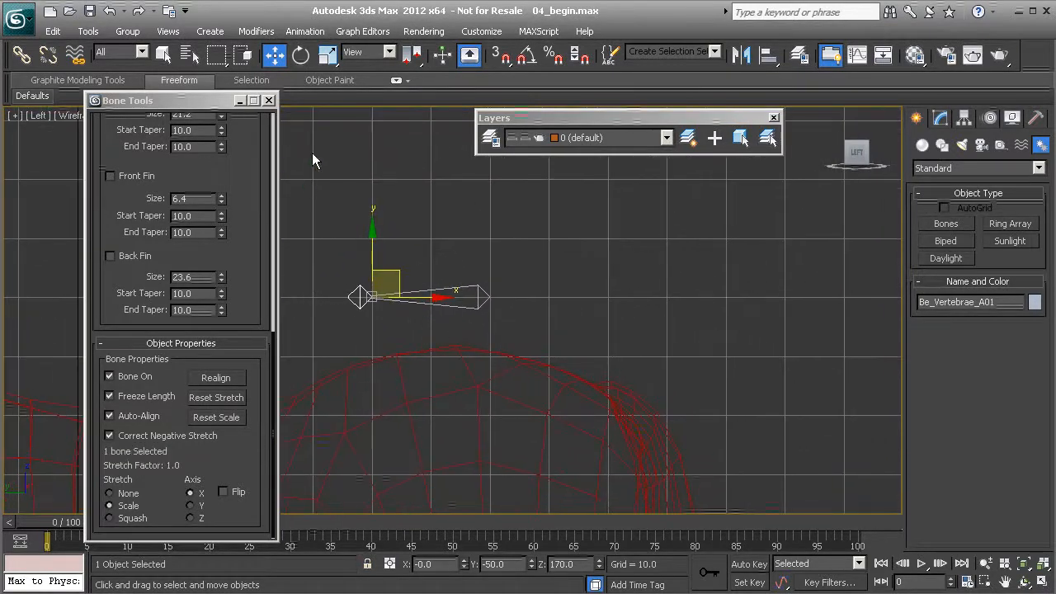
Close Bone Tools and clone the vertebra and its end bone together toward the horse's head as 6 copies.
left_click(268, 100)
middle_click_drag(295, 224, 398, 234)
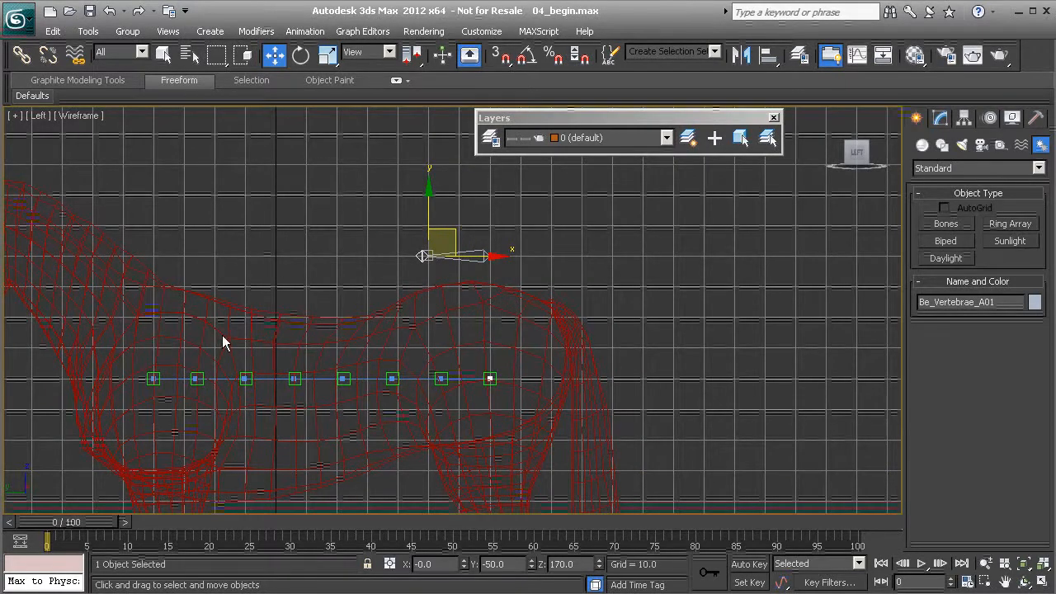
left_click_drag(413, 217, 545, 284)
middle_click_drag(402, 260, 478, 264)
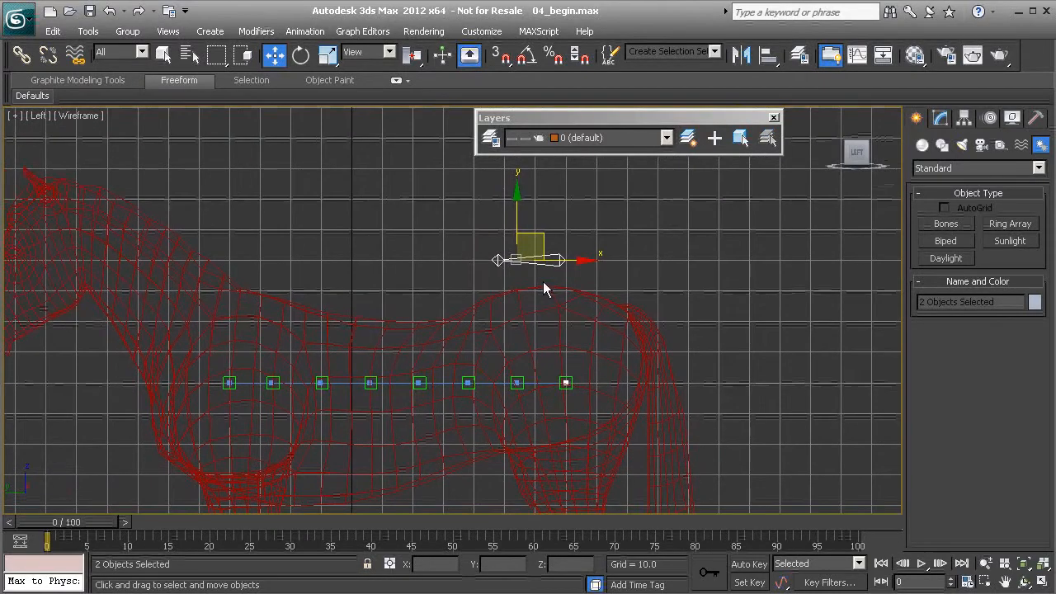
mouse_move(693, 316)
left_mouse_down()
mouse_move(679, 290)
mouse_move(479, 259)
mouse_move(497, 259)
left_mouse_up()
double_click(549, 314)
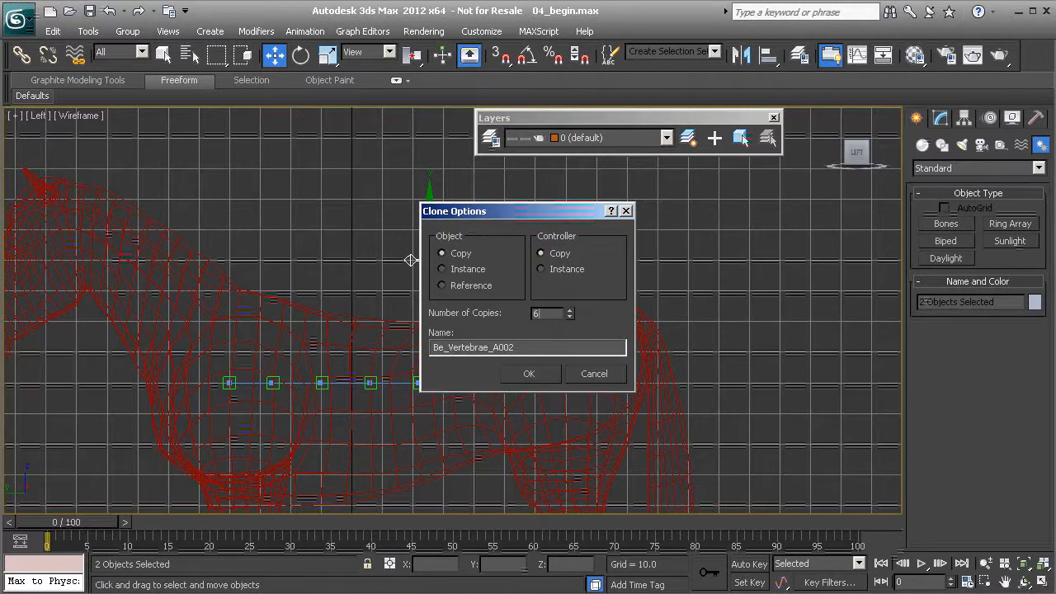
left_click(532, 373)
mouse_move(446, 330)
middle_mouse_down()
mouse_move(520, 342)
mouse_move(638, 333)
mouse_move(397, 320)
middle_mouse_up()
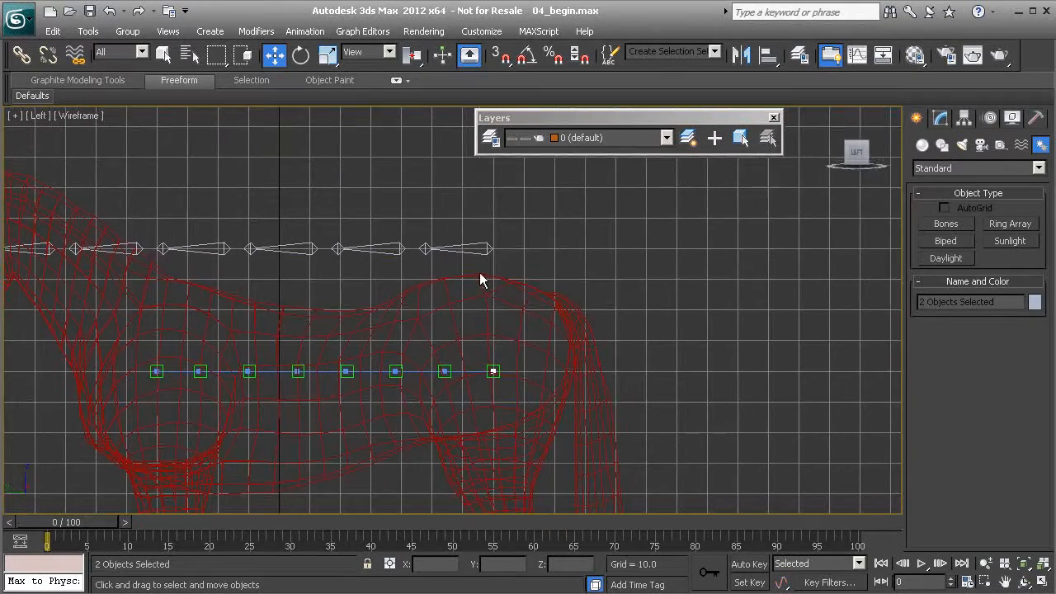
Examine how the row of vertebra bones and their end bones relates to the green helper boxes along the spine.
left_click(488, 251)
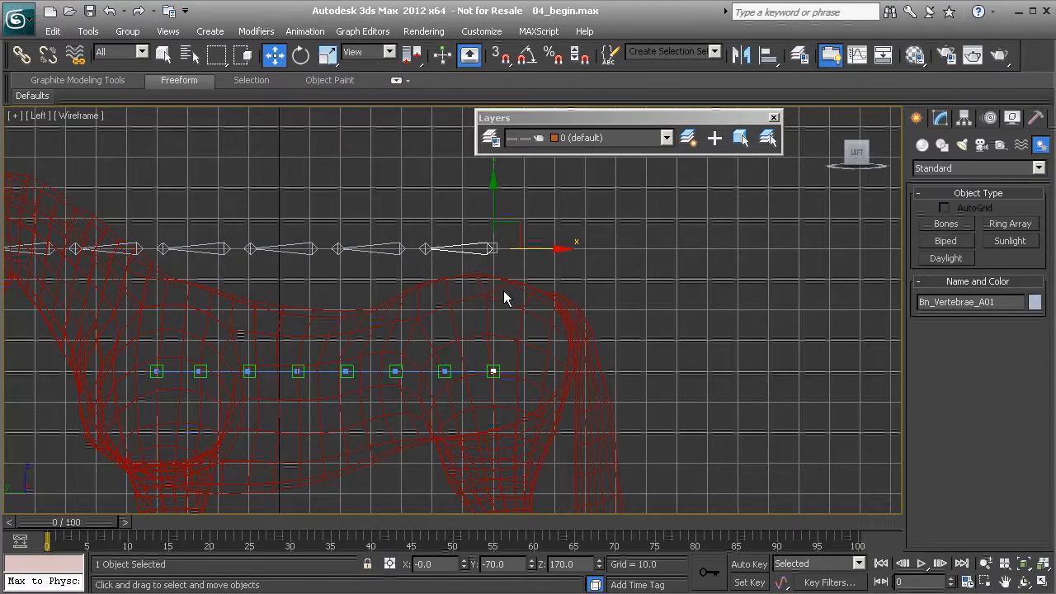
scroll(462, 291, "up", 3)
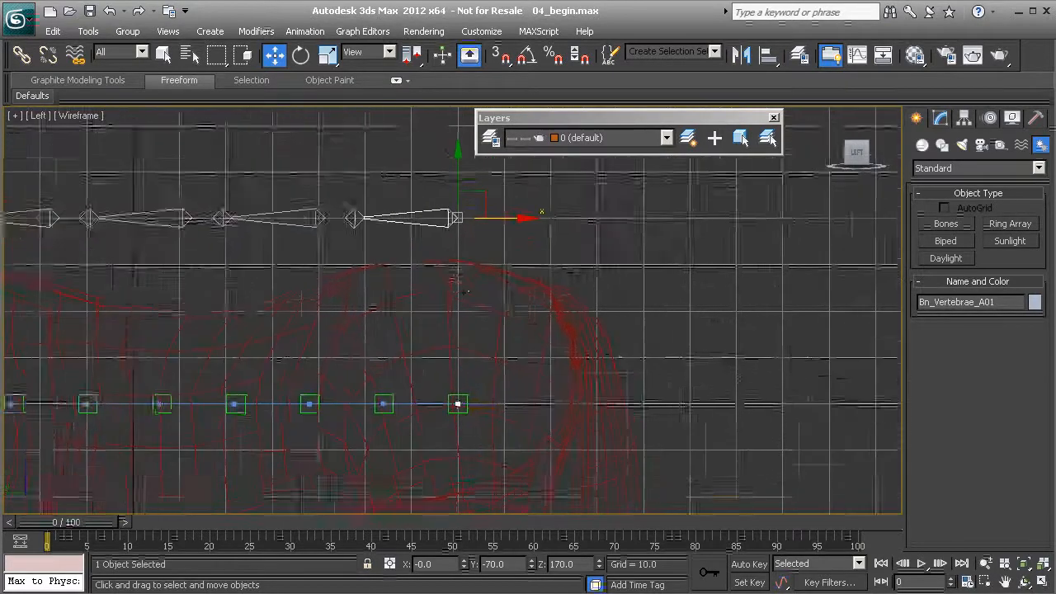
middle_click_drag(463, 287, 488, 272)
left_click(368, 186)
middle_click_drag(364, 268, 477, 273)
scroll(477, 273, "down", 2)
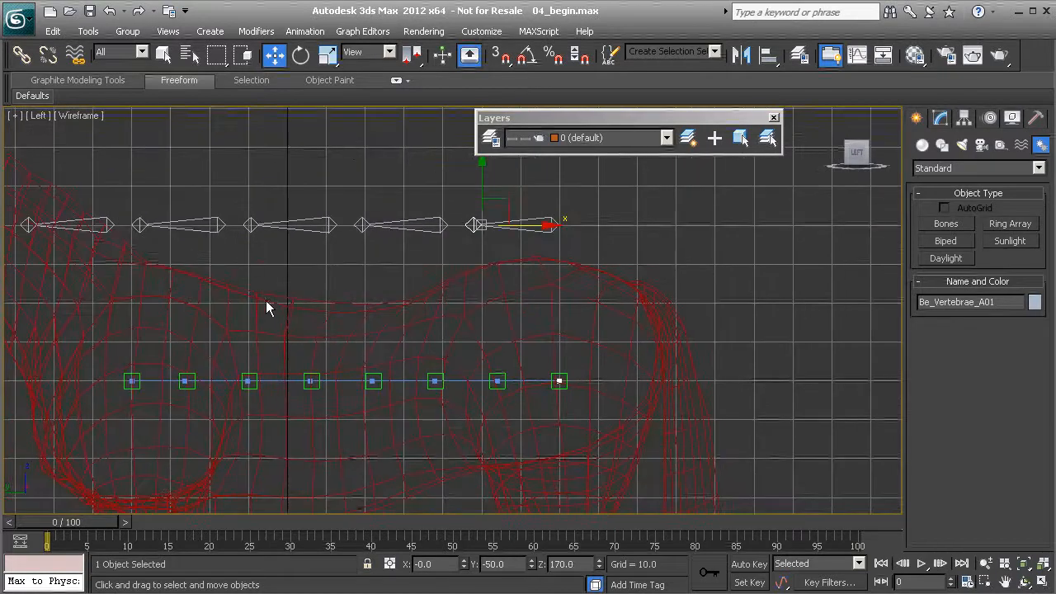
middle_click_drag(265, 273, 385, 288)
scroll(385, 288, "down", 1)
scroll(372, 300, "down", 2)
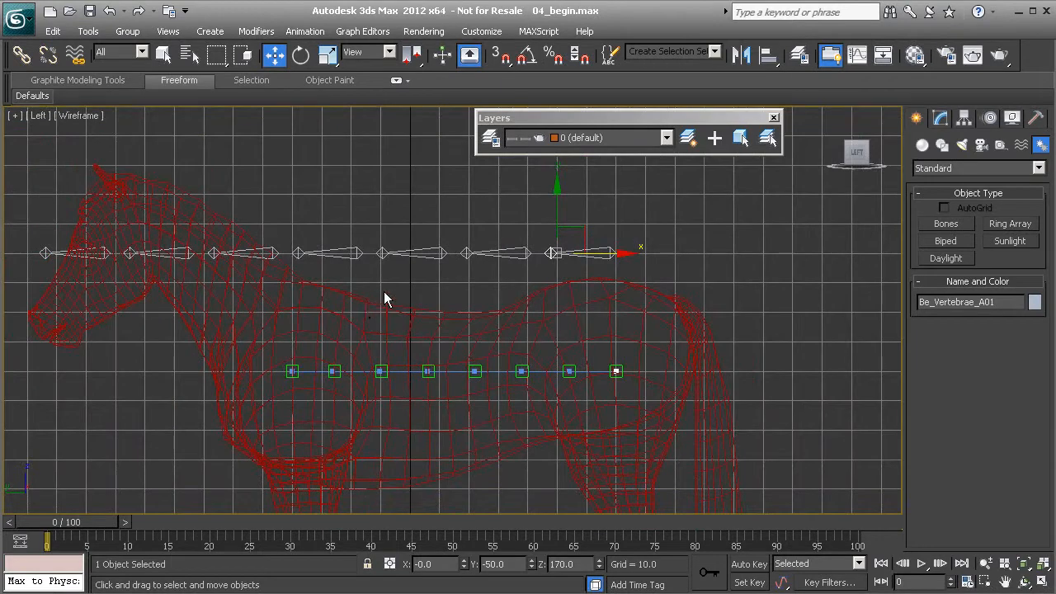
middle_click_drag(512, 316, 379, 304)
scroll(456, 305, "up", 3)
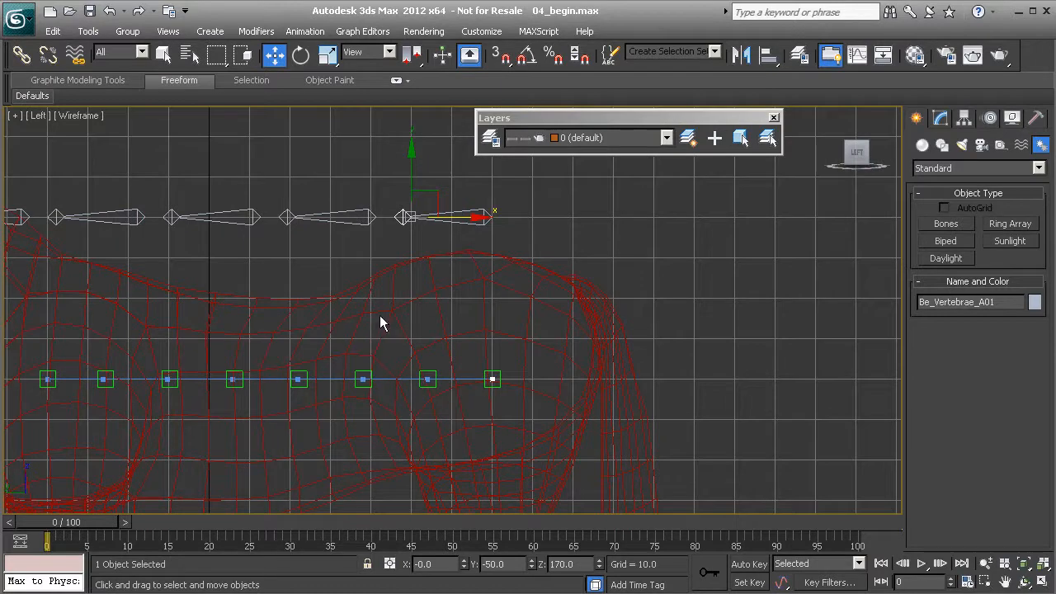
middle_click_drag(412, 254, 346, 260)
Apply a Position Constraint to the vertebra bone Bn_Vertebrae_A01, targeting the rearmost green helper on the horse's spine.
left_click(425, 230)
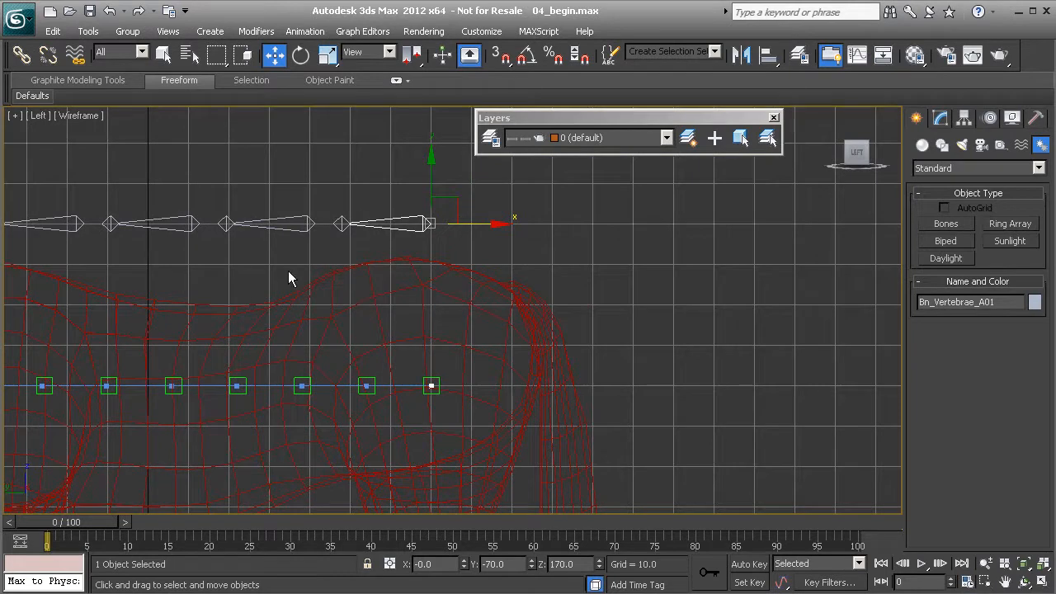
middle_click_drag(294, 272, 414, 287)
scroll(346, 238, "down", 2)
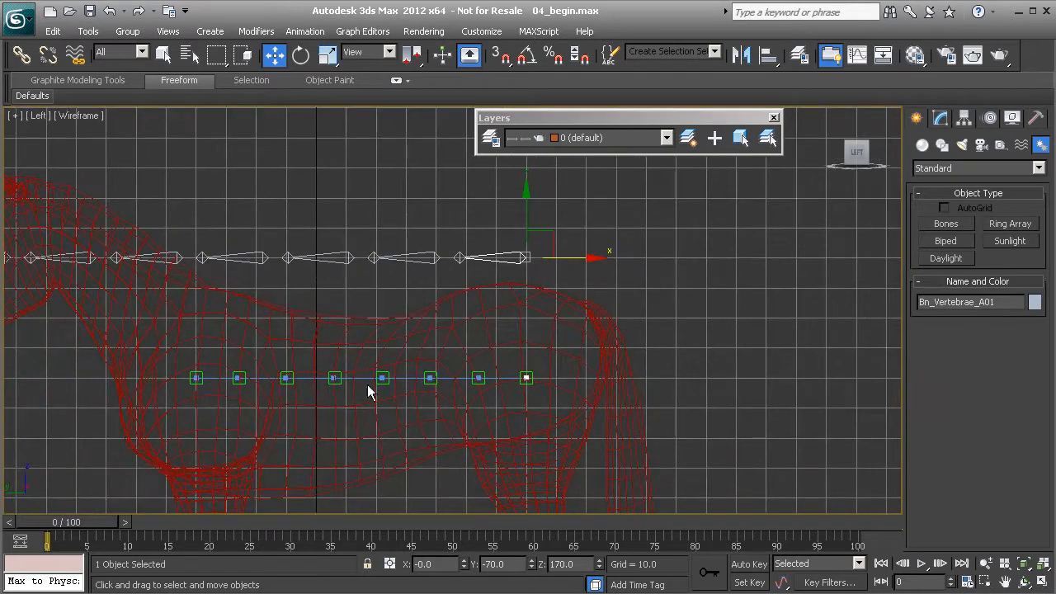
middle_click_drag(524, 282, 424, 221)
scroll(415, 268, "up", 2)
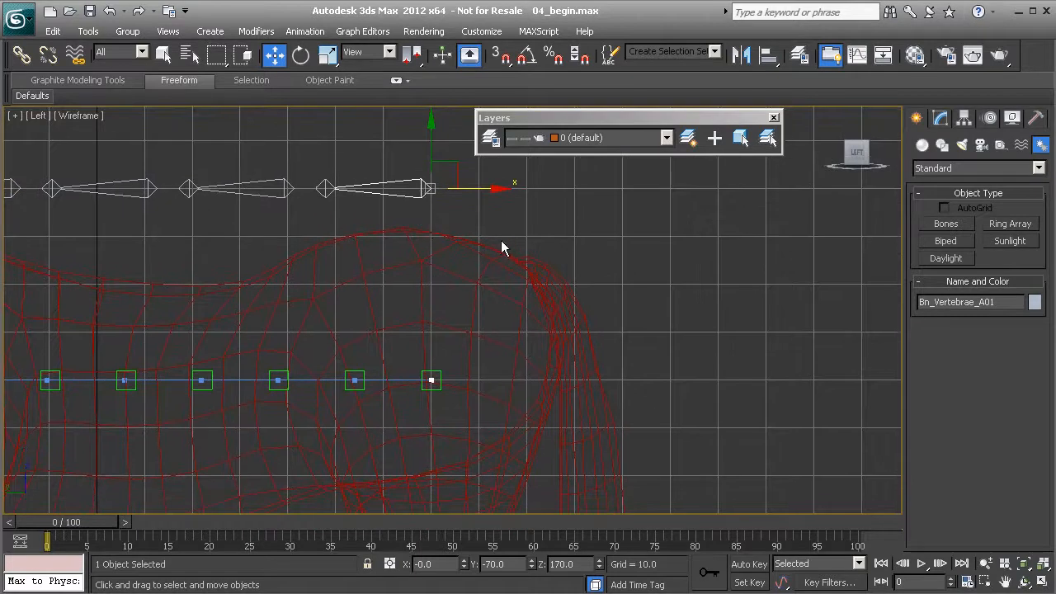
right_click(521, 213)
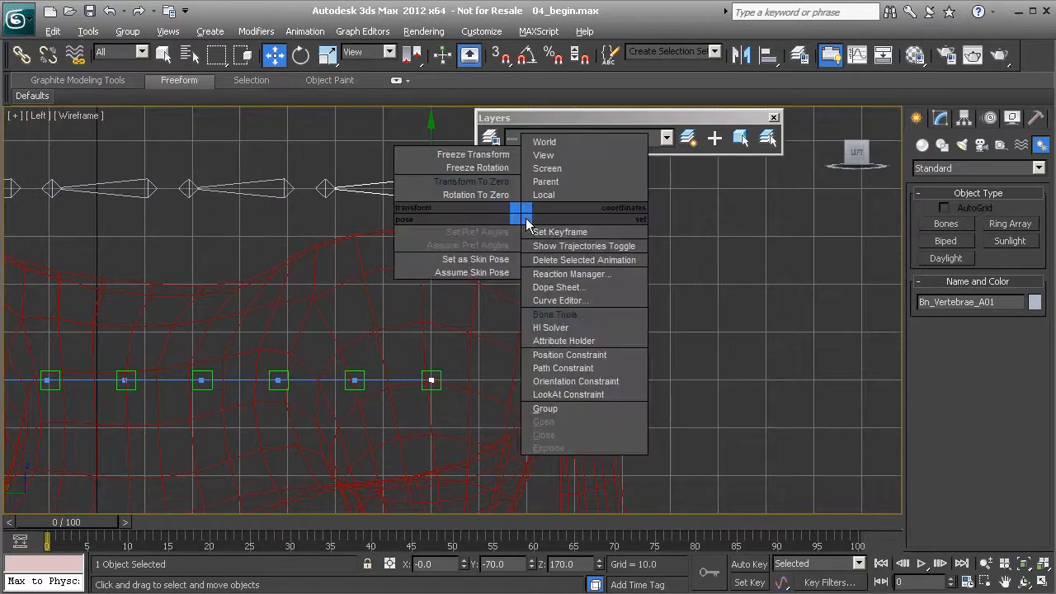
left_click(596, 358)
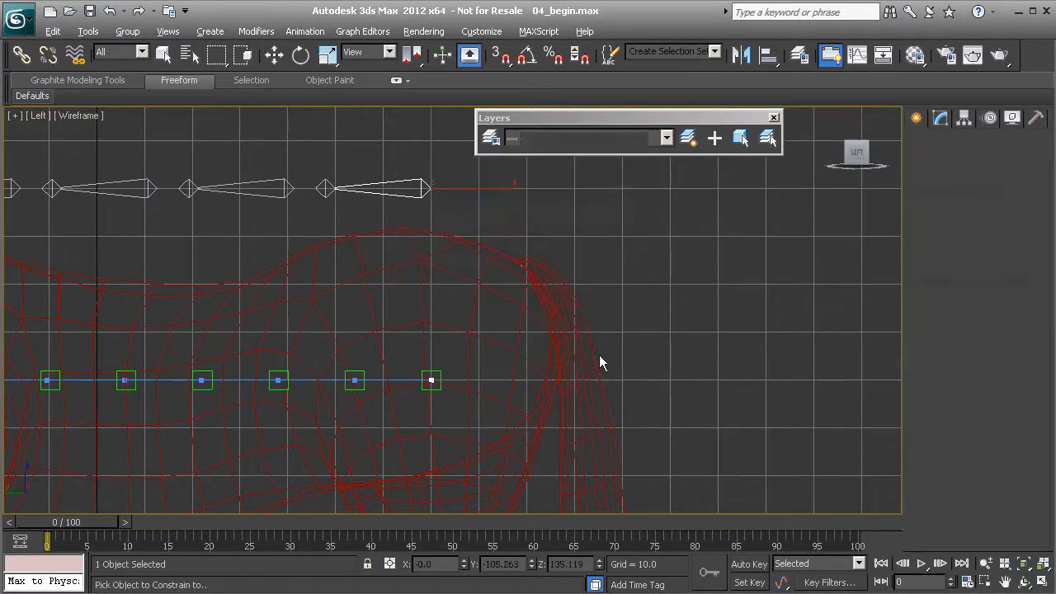
left_click(441, 371)
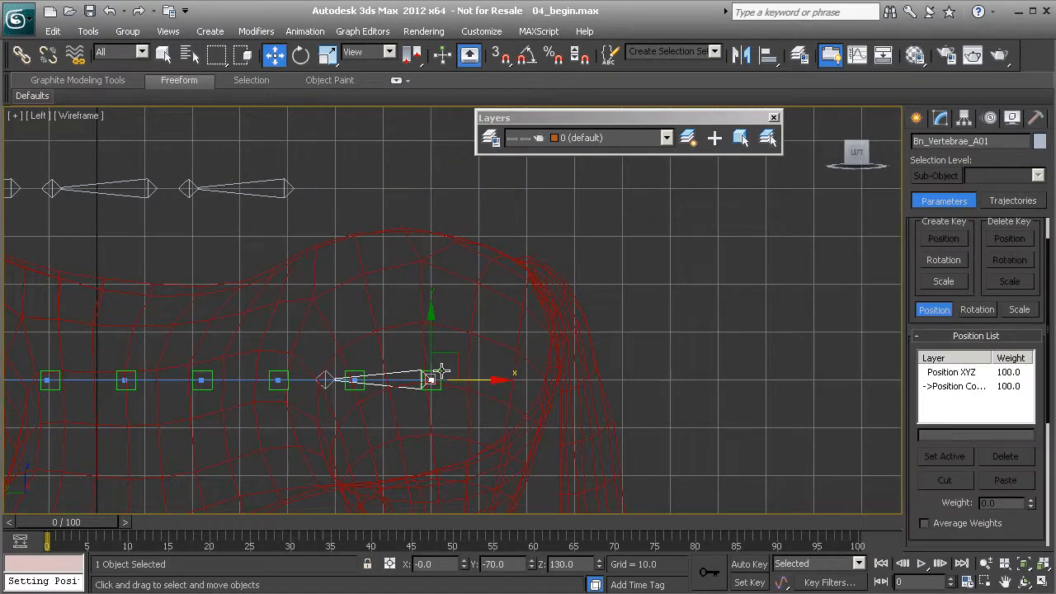
Apply a Position Constraint to the end bone Be_Vertebrae_A01, targeting the second green helper from the horse's rear.
left_click(338, 372)
middle_click_drag(342, 373, 368, 331)
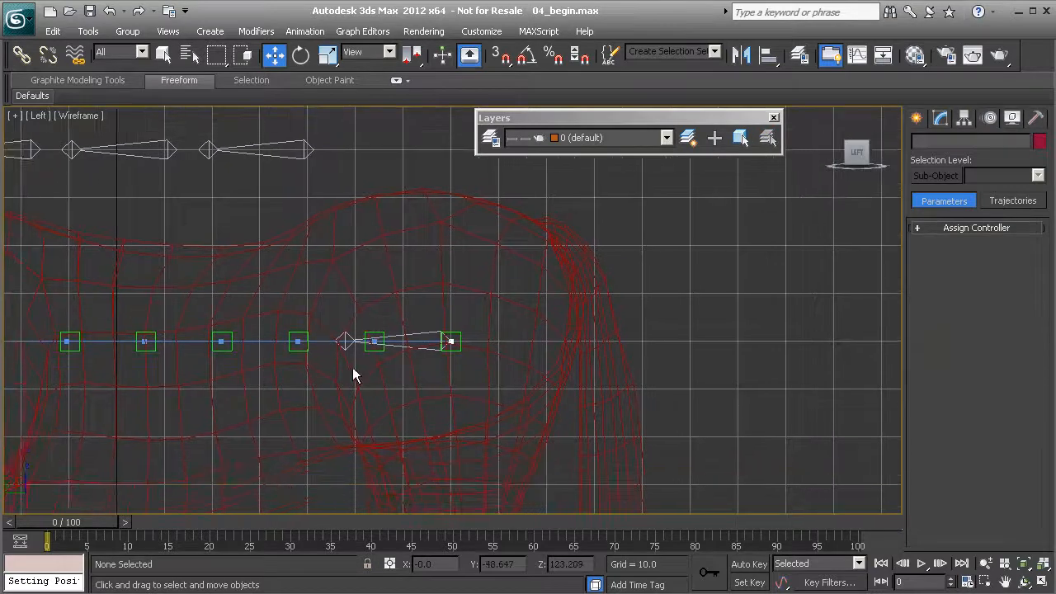
scroll(368, 331, "up", 2)
left_click(295, 354)
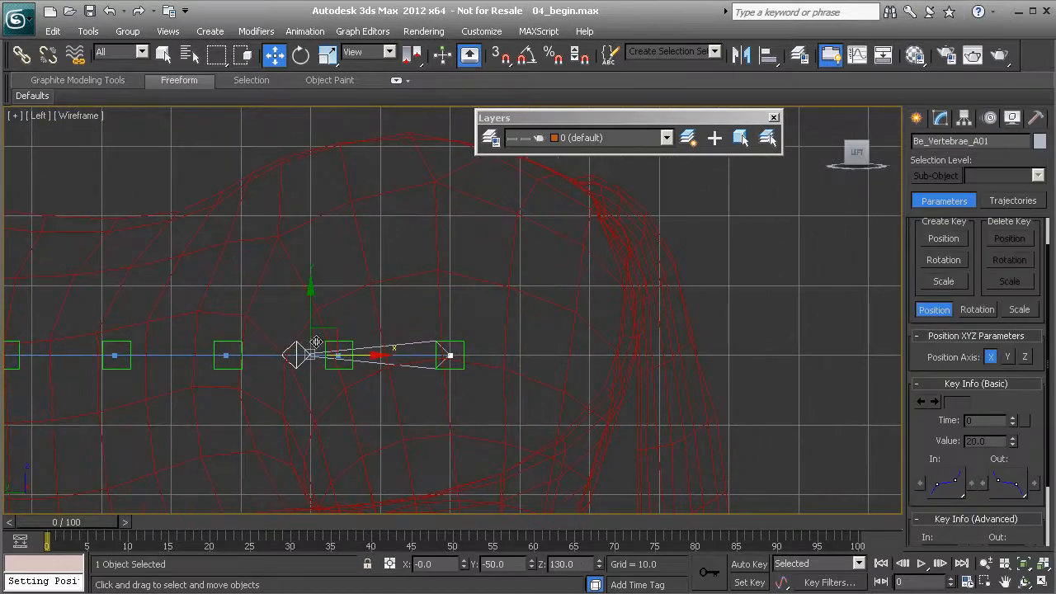
right_click(363, 327)
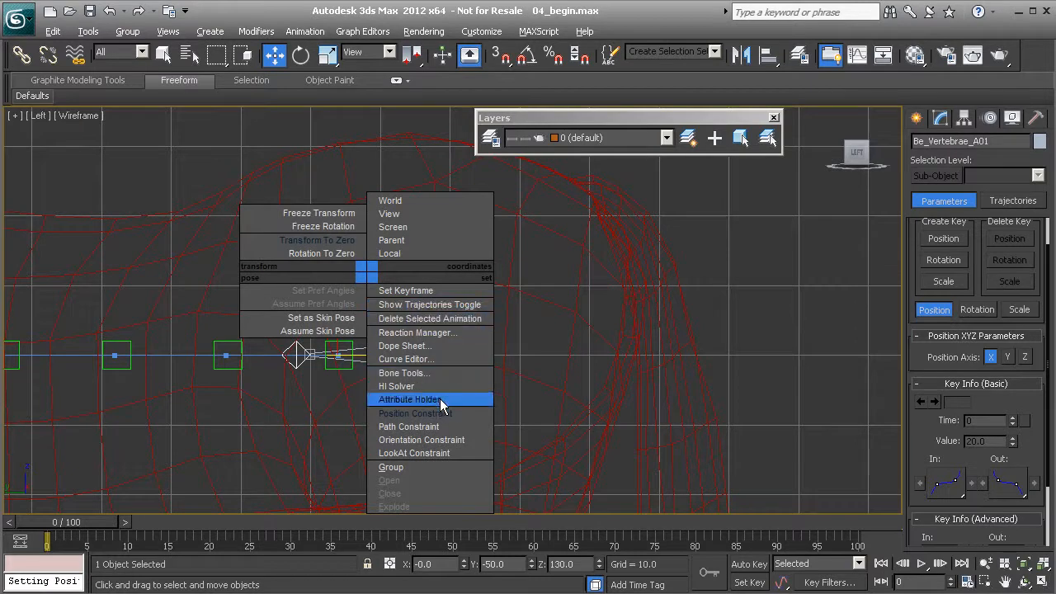
left_click(429, 413)
left_click(352, 340)
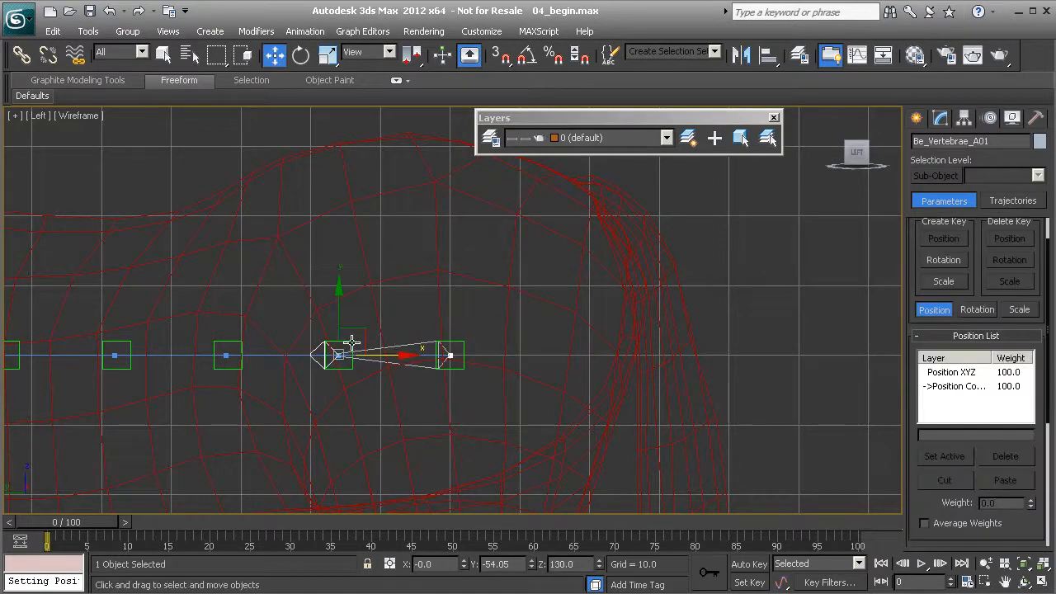
Apply a Position Constraint to the vertebra bone Bn_Vertebrae_A002, targeting the second green helper from the horse's rear.
middle_click_drag(265, 321, 361, 372)
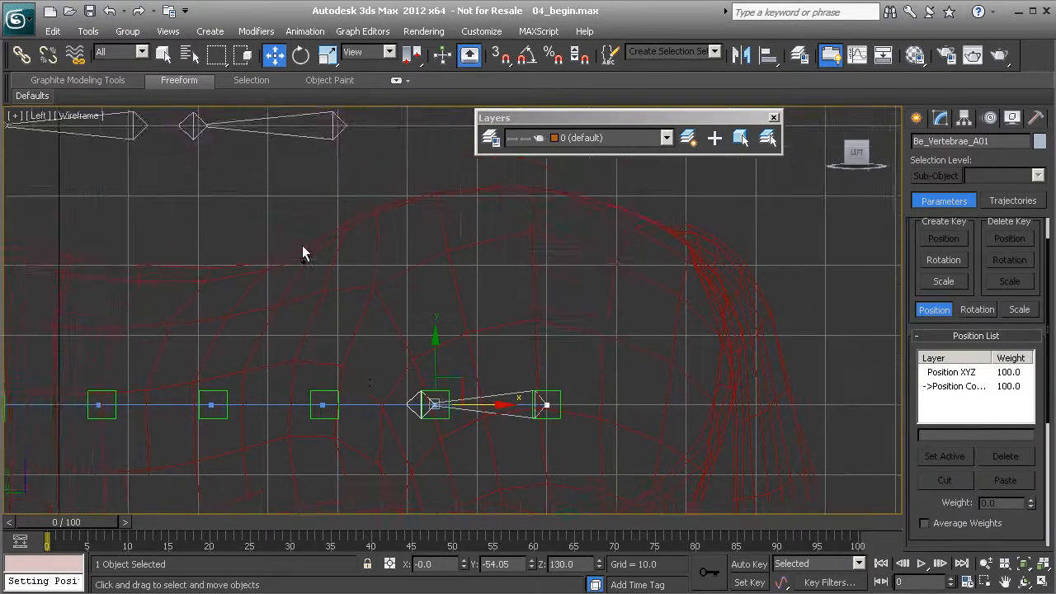
scroll(306, 251, "down", 1)
left_click(366, 167)
right_click(389, 220)
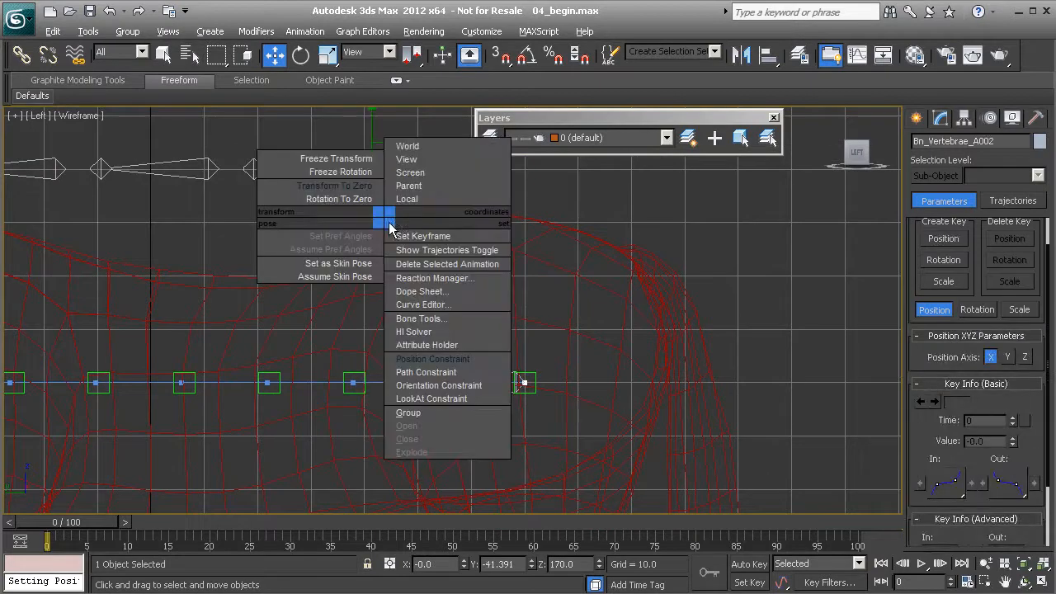
left_click(444, 360)
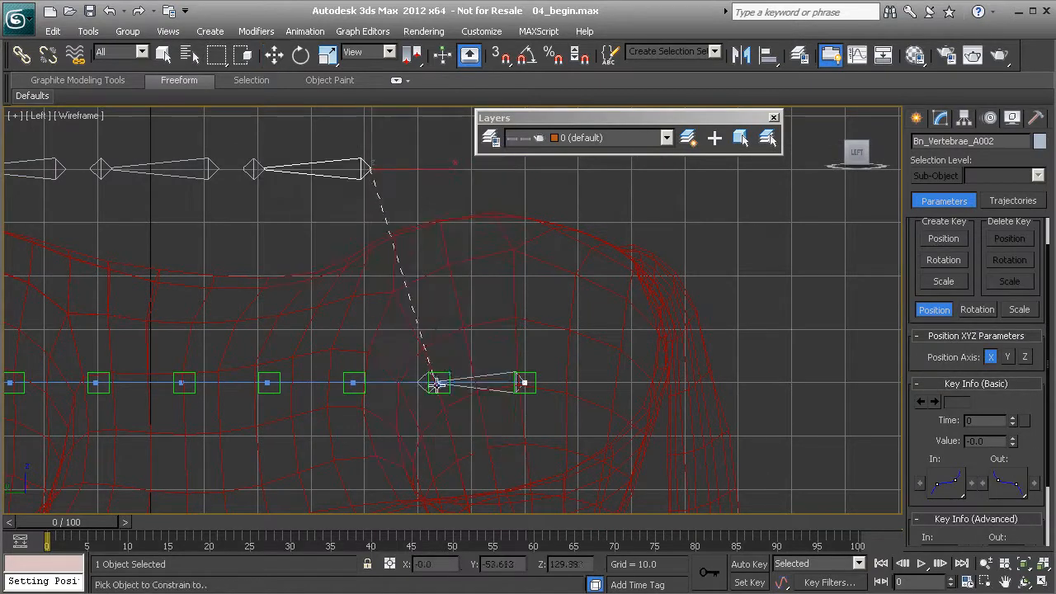
left_click(445, 371)
Apply a Position Constraint to the end bone Be_Vertebrae_A002, targeting the third green helper from the horse's rear.
scroll(445, 370, "up", 3)
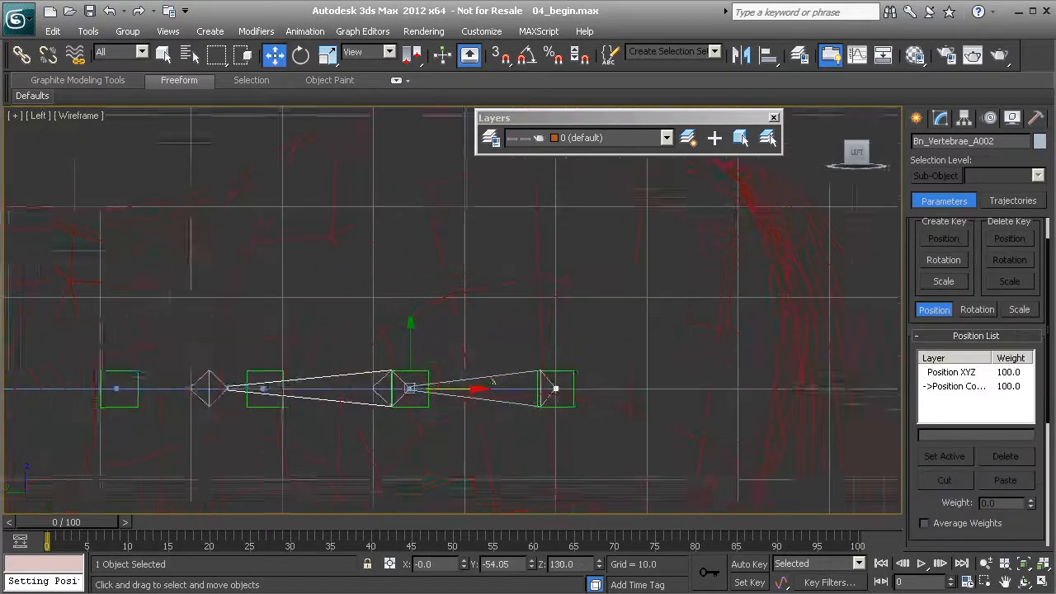
middle_click_drag(321, 410, 387, 390)
left_click(283, 366)
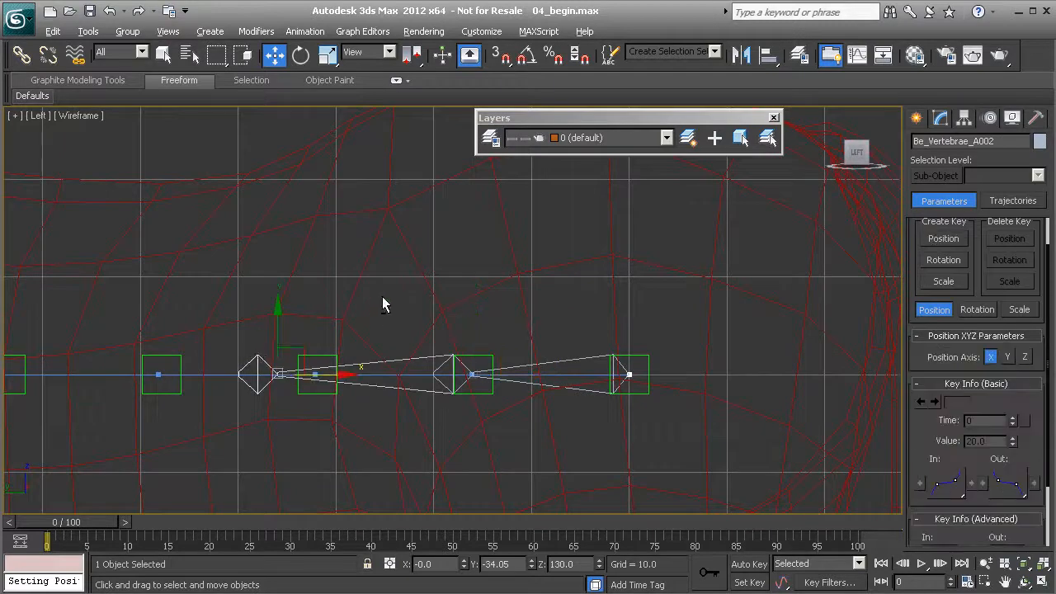
right_click(376, 291)
left_click(450, 433)
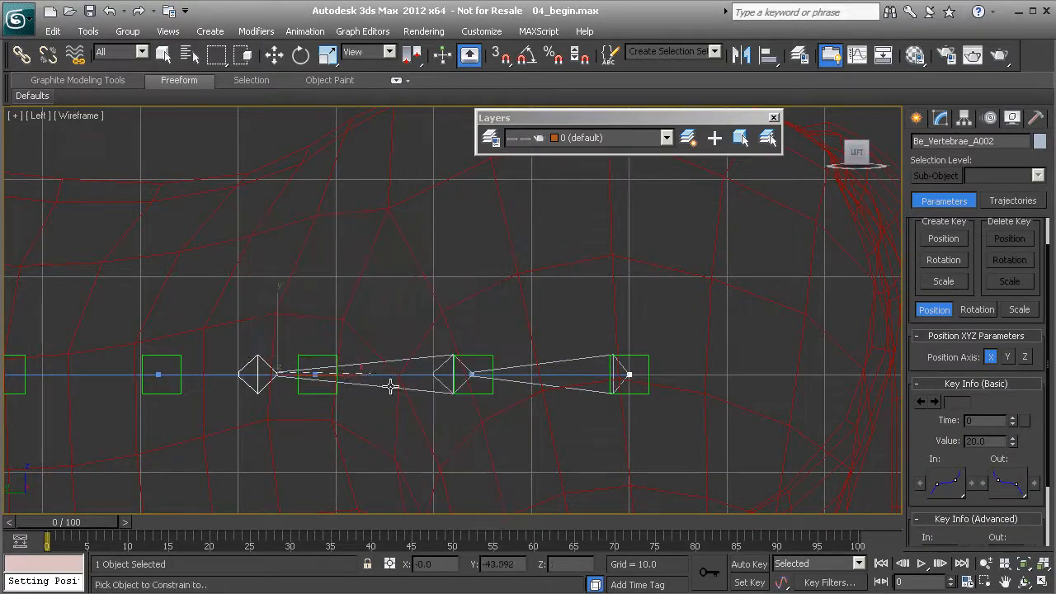
left_click(335, 356)
middle_click_drag(335, 356, 401, 392)
scroll(446, 314, "down", 5)
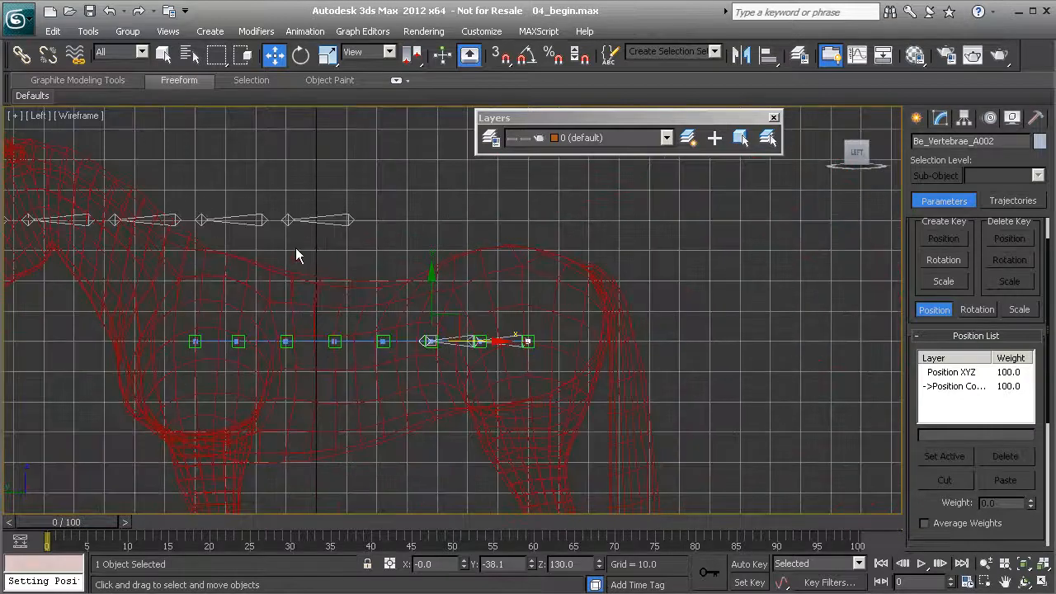
middle_click_drag(302, 270, 355, 291)
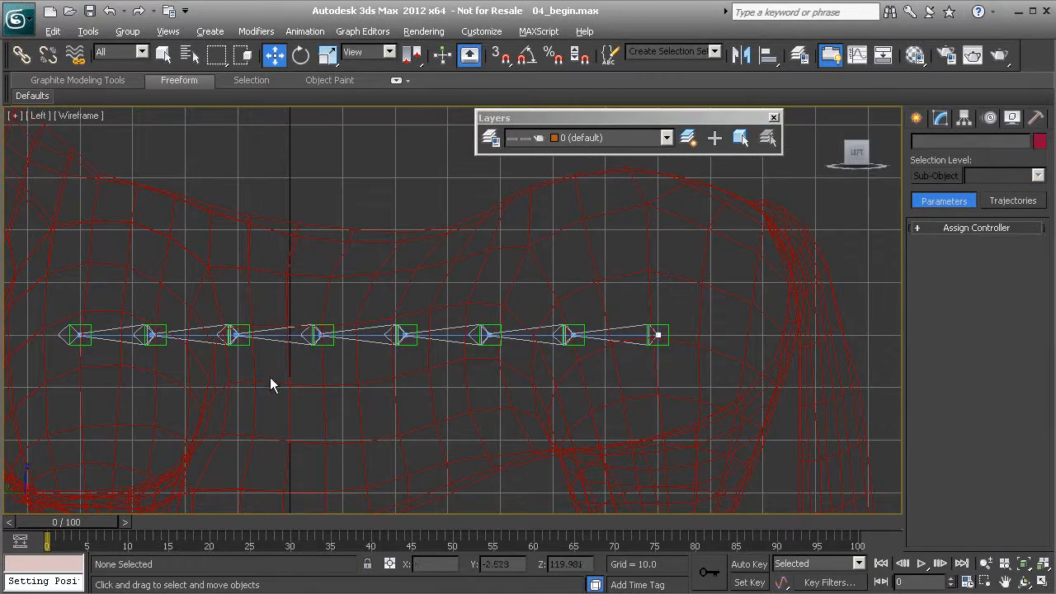
middle_click_drag(345, 396, 370, 397)
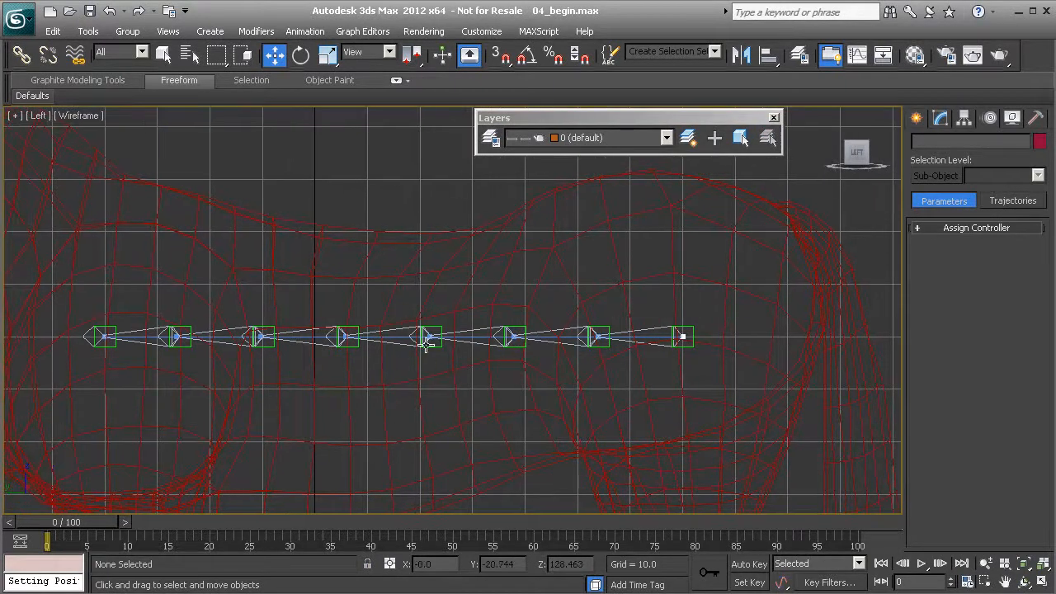
Check the Position Constraint targets of the front vertebra bones, from the end bone Be_Vertebrae_A007 back to Bn_Vertebrae_A005.
middle_click_drag(83, 337, 118, 333)
left_click(118, 333)
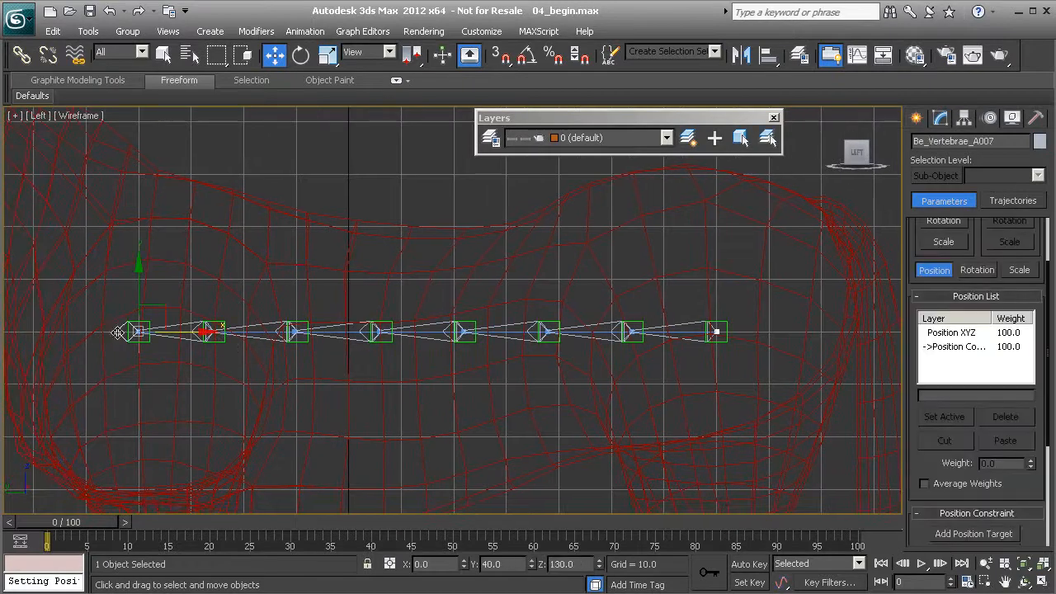
left_click_drag(917, 454, 912, 394)
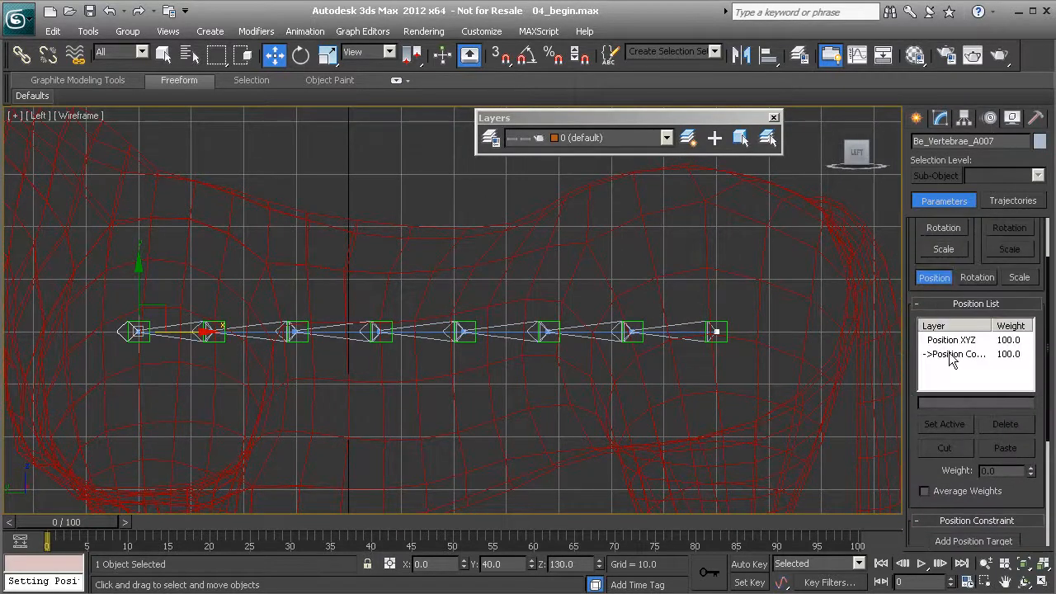
scroll(914, 412, "down", 5)
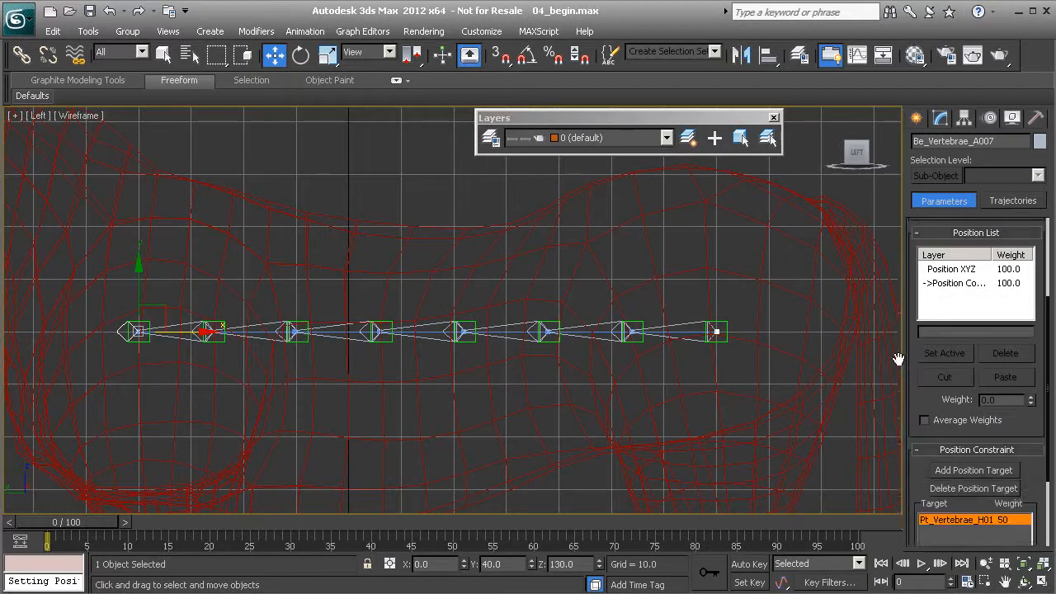
left_click(188, 340)
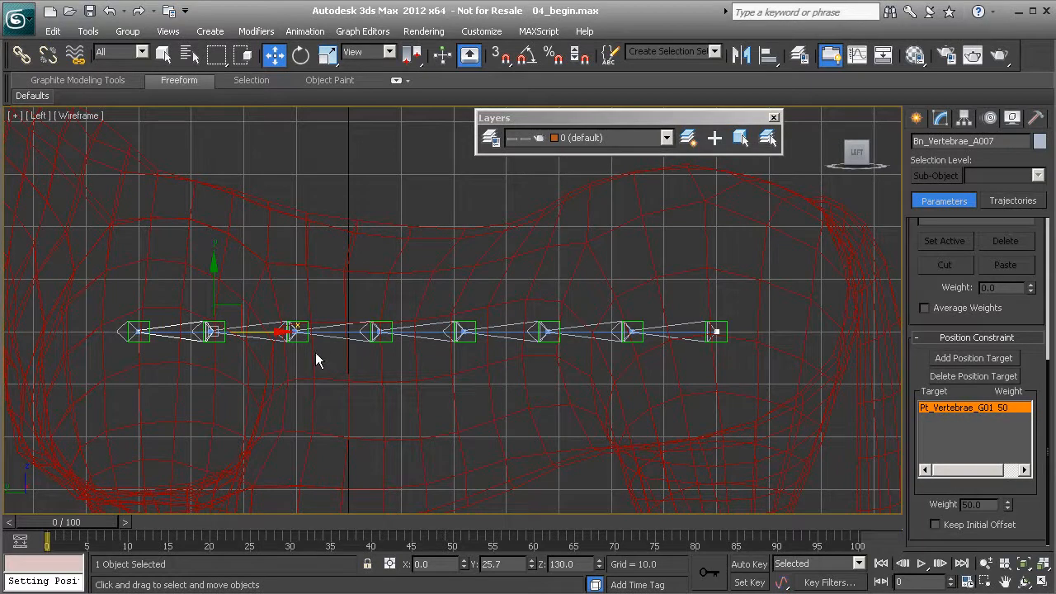
left_click(257, 339)
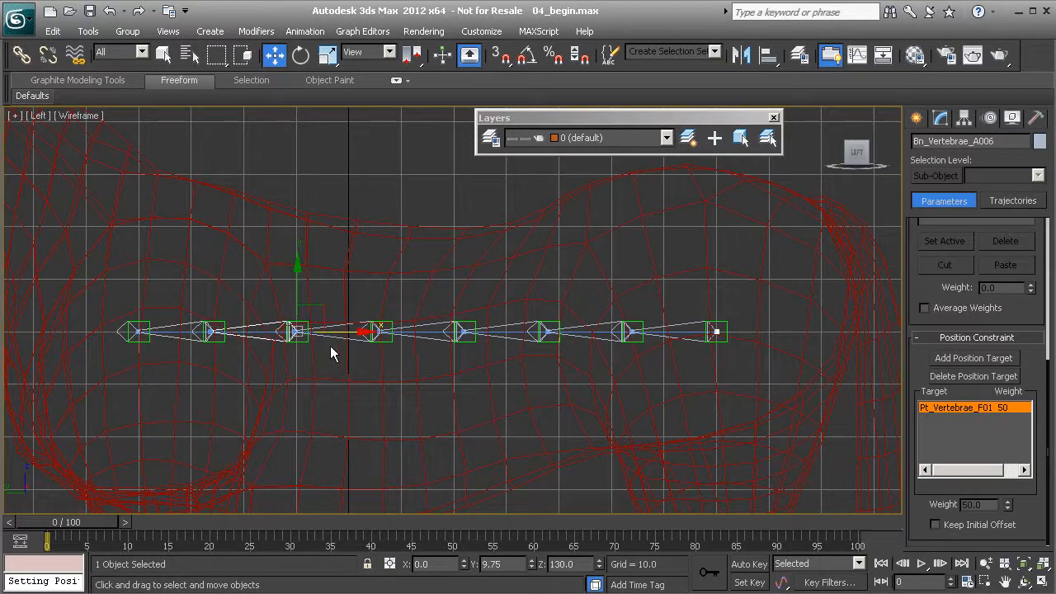
left_click(280, 333)
left_click(349, 340)
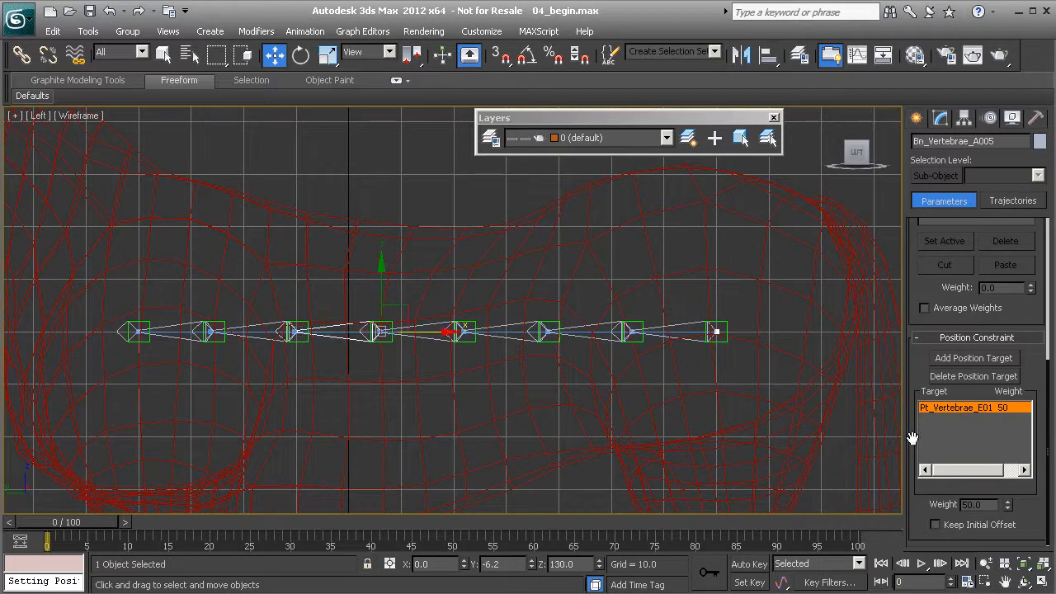
Check the Position Constraint targets of the remaining vertebra bones, from Bn_Vertebrae_A004 back to the rearmost Bn_Vertebrae_A01.
left_click(433, 341)
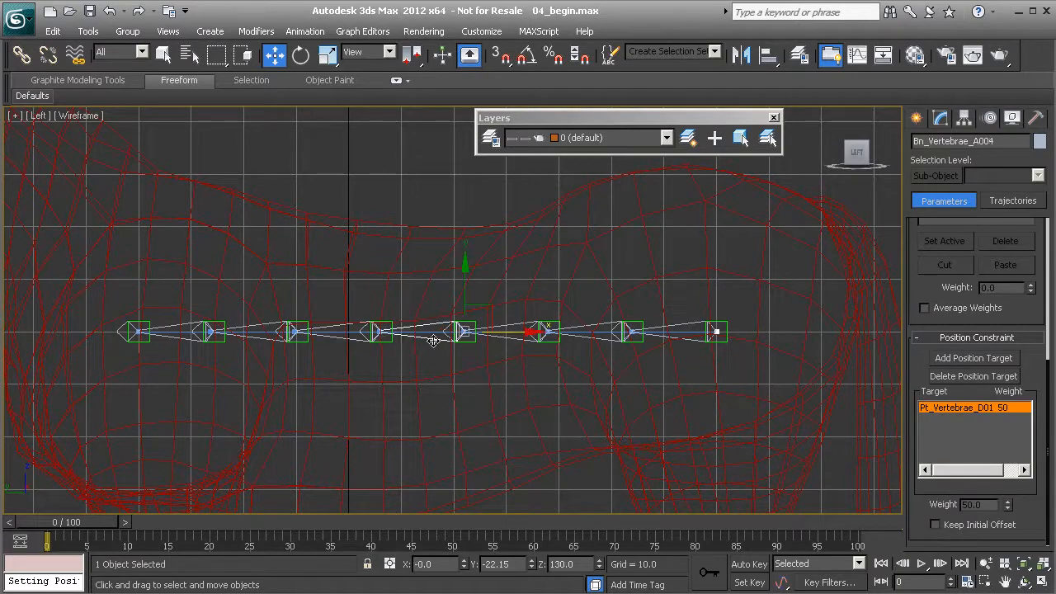
left_click(454, 336)
scroll(618, 403, "up", 2)
left_click(502, 341)
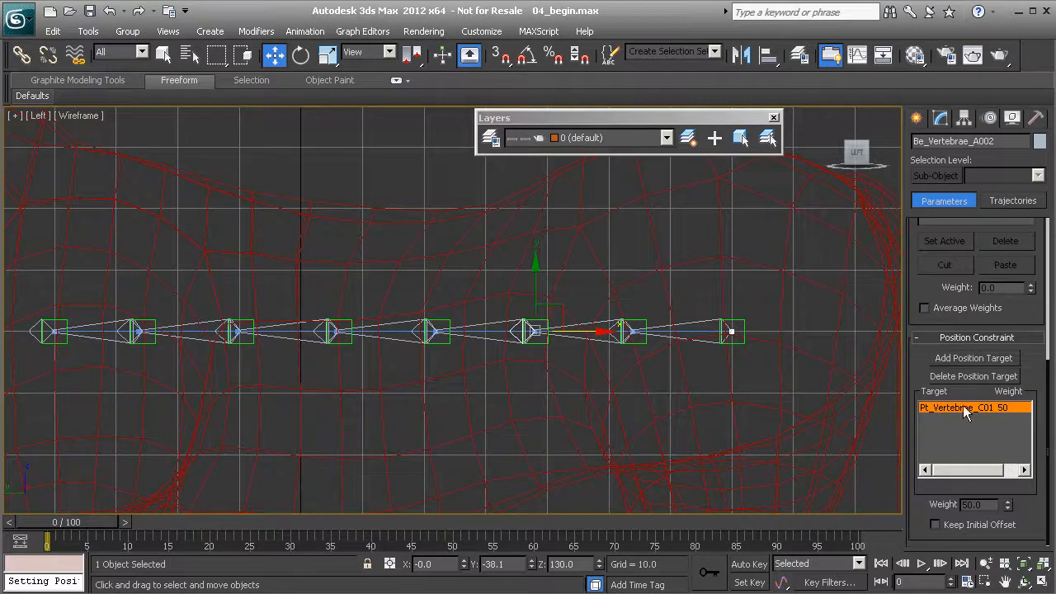
left_click(607, 344)
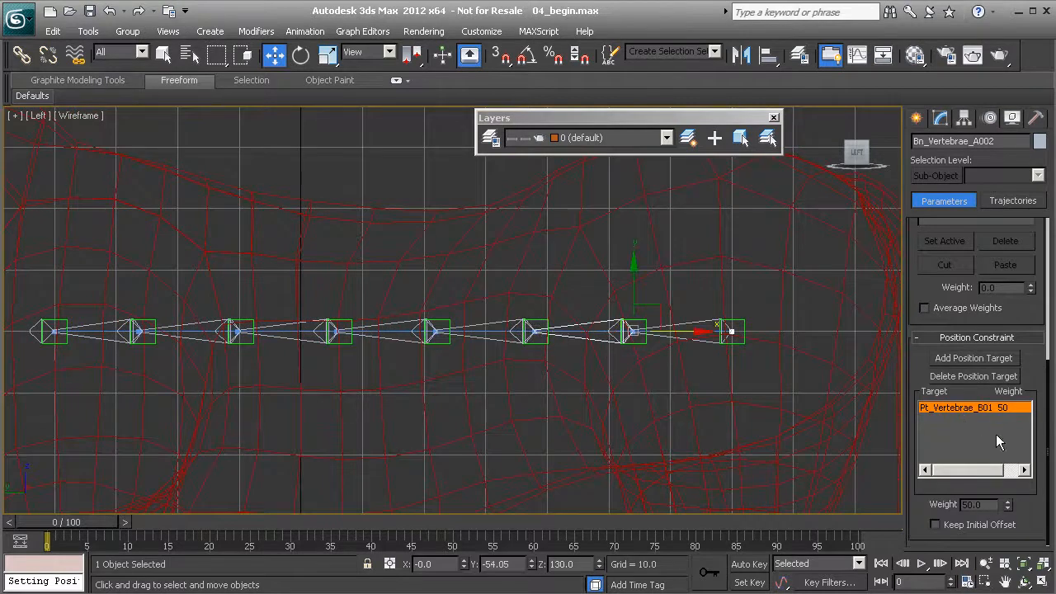
left_click(611, 329)
left_click(703, 335)
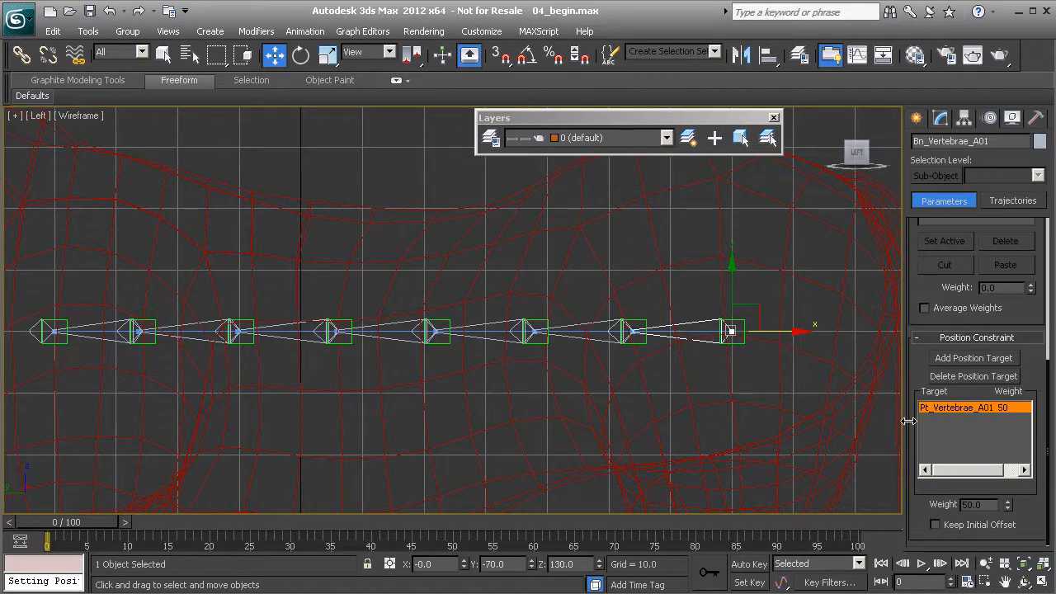
Test the spine rig by moving three middle vertices of the spline Spl_Vertebrae01, undo the move and leave vertex editing.
left_click(490, 330)
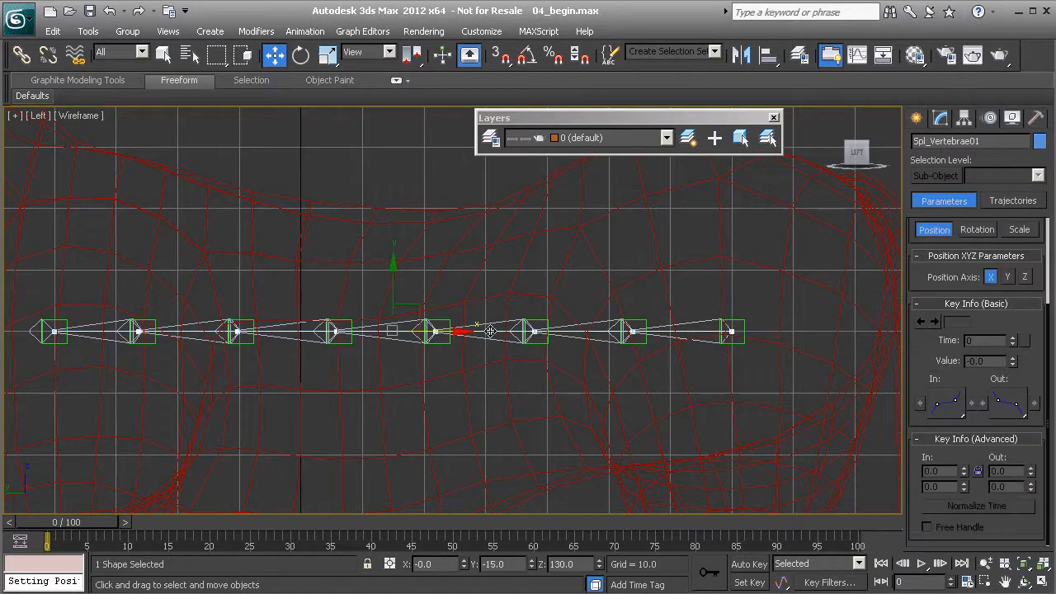
left_click(940, 118)
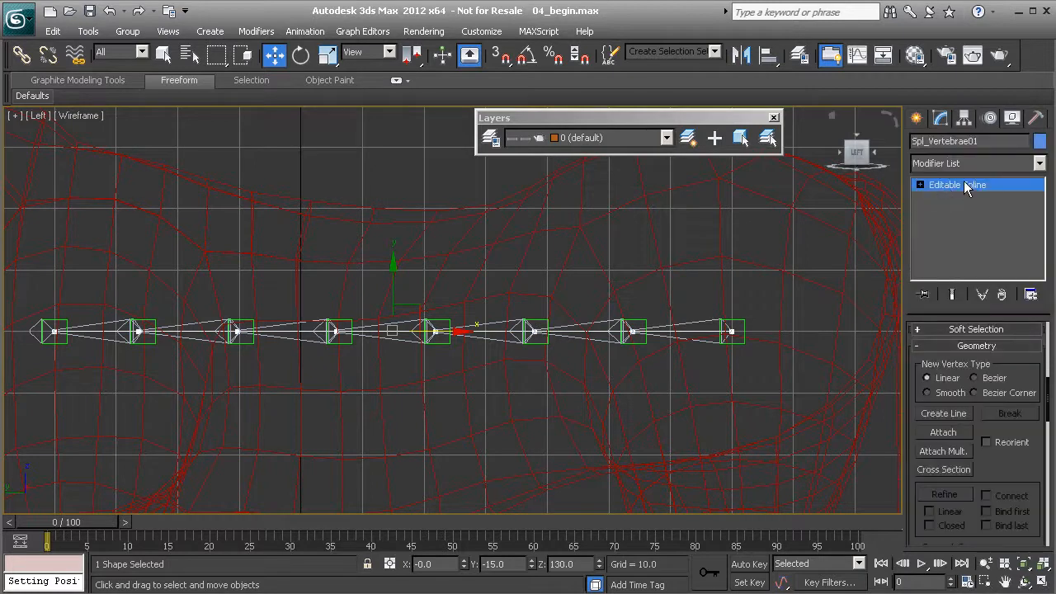
key("1")
left_click_drag(289, 256, 564, 378)
left_click_drag(563, 308, 507, 213)
key("ctrl+z")
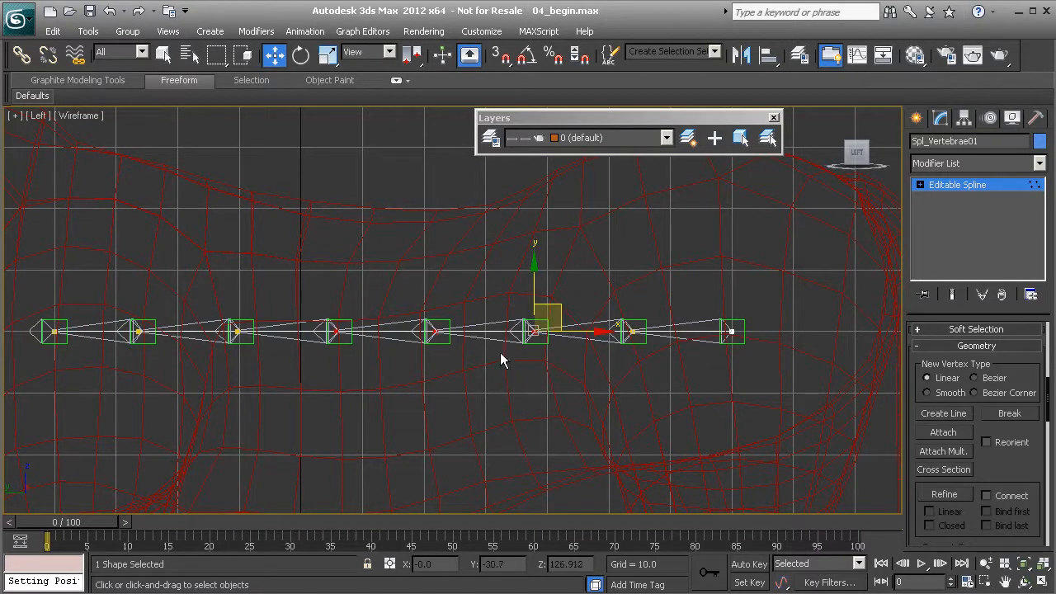
left_click(957, 185)
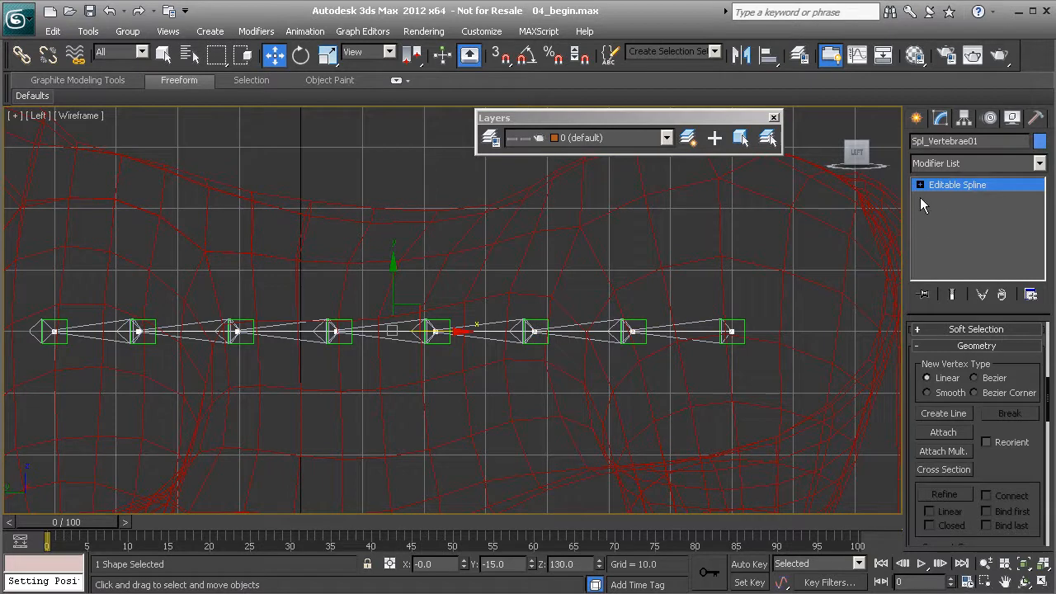
Rename the second vertebra bone from the horse's rear as Bn_Vertebrae_B01.
middle_click_drag(388, 302, 412, 300)
middle_click_drag(585, 325, 473, 343)
scroll(472, 343, "up", 1)
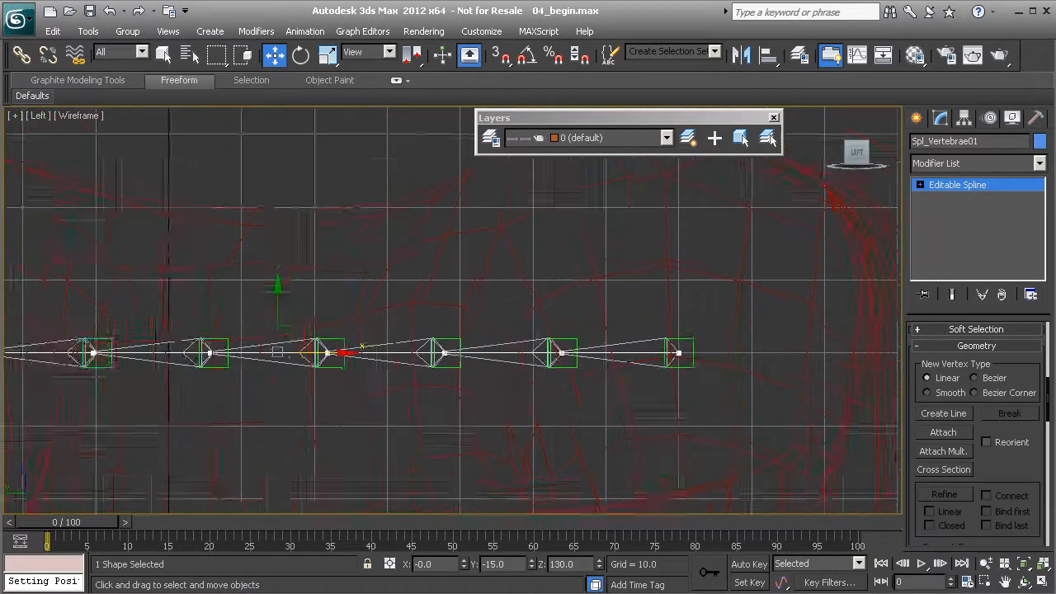
scroll(441, 313, "up", 2)
left_click(564, 360)
left_click(525, 347)
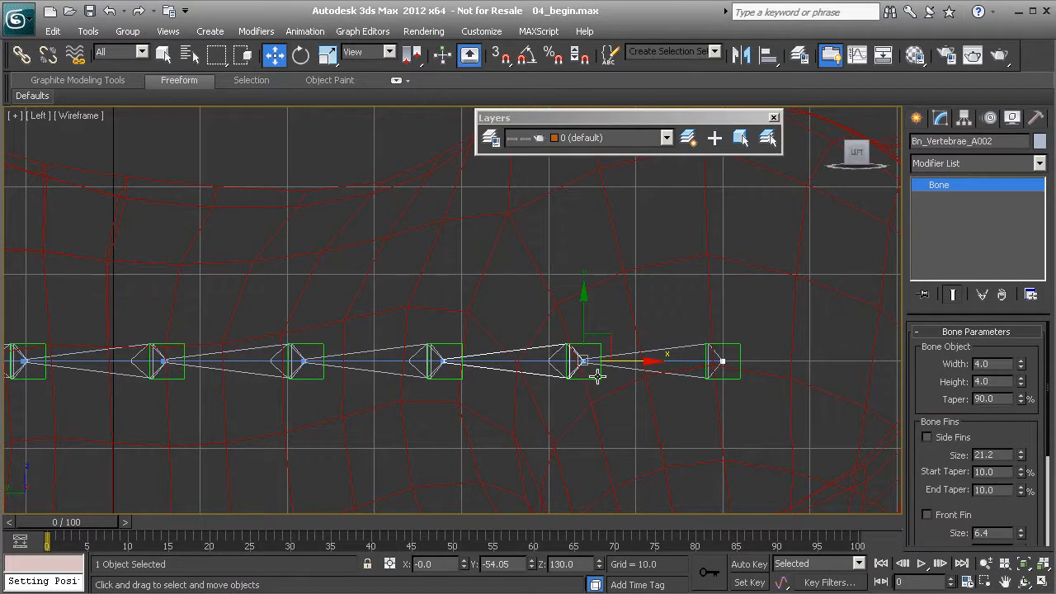
middle_click_drag(570, 377, 465, 371)
scroll(469, 364, "up", 3)
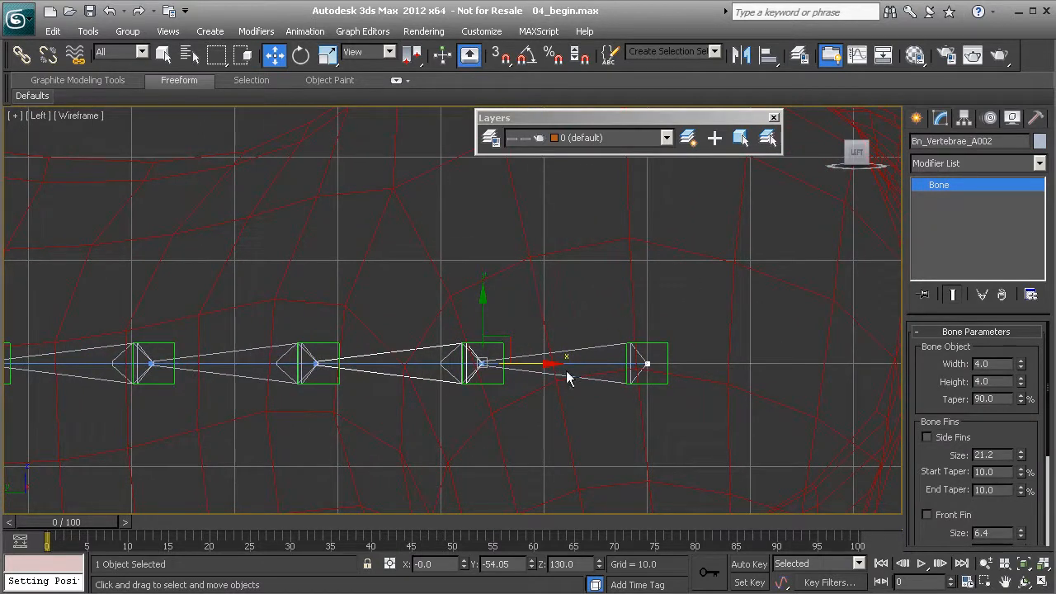
scroll(573, 365, "up", 3)
left_click(631, 364)
left_click(420, 358)
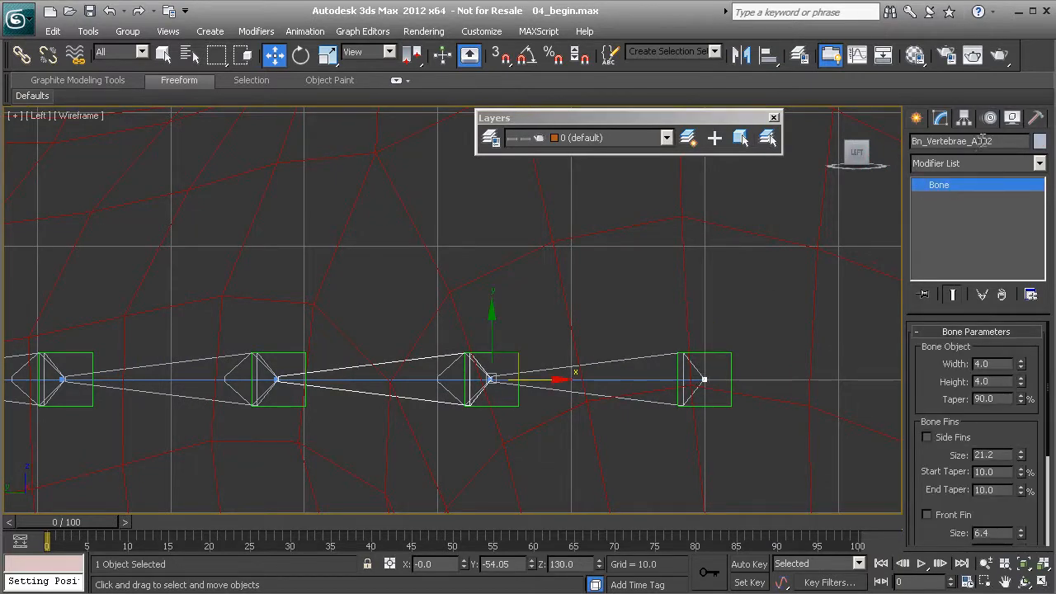
left_click_drag(972, 140, 1015, 142)
type("B01")
Copy the name of bone Bn_Vertebrae_B01 to its end bone and change the prefix so it reads Be_Vertebrae_B01.
double_click(977, 140)
left_click_drag(991, 140, 912, 146)
key("ctrl+c")
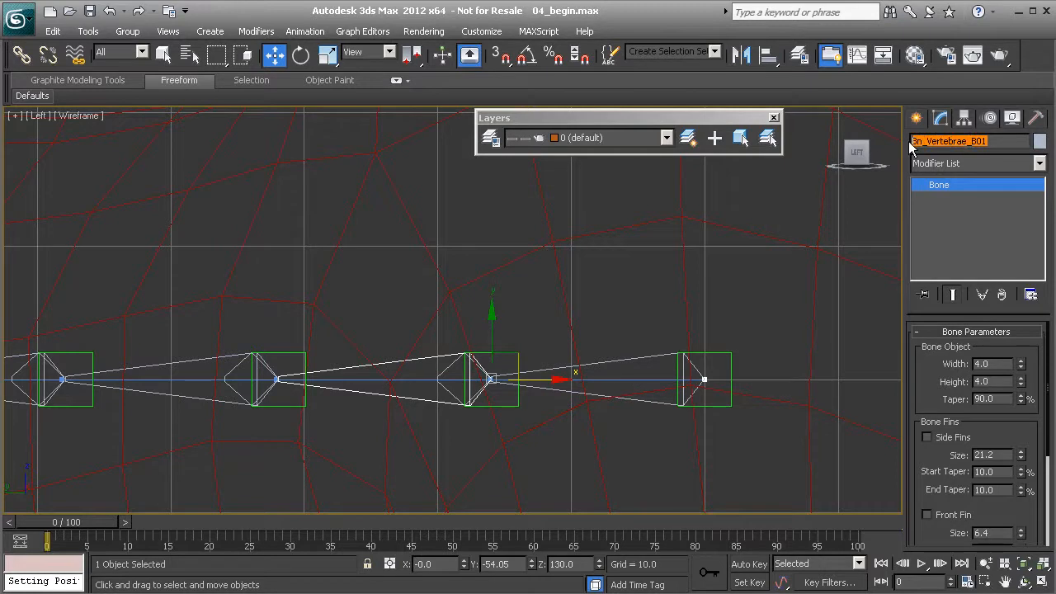
middle_click_drag(360, 391, 395, 393)
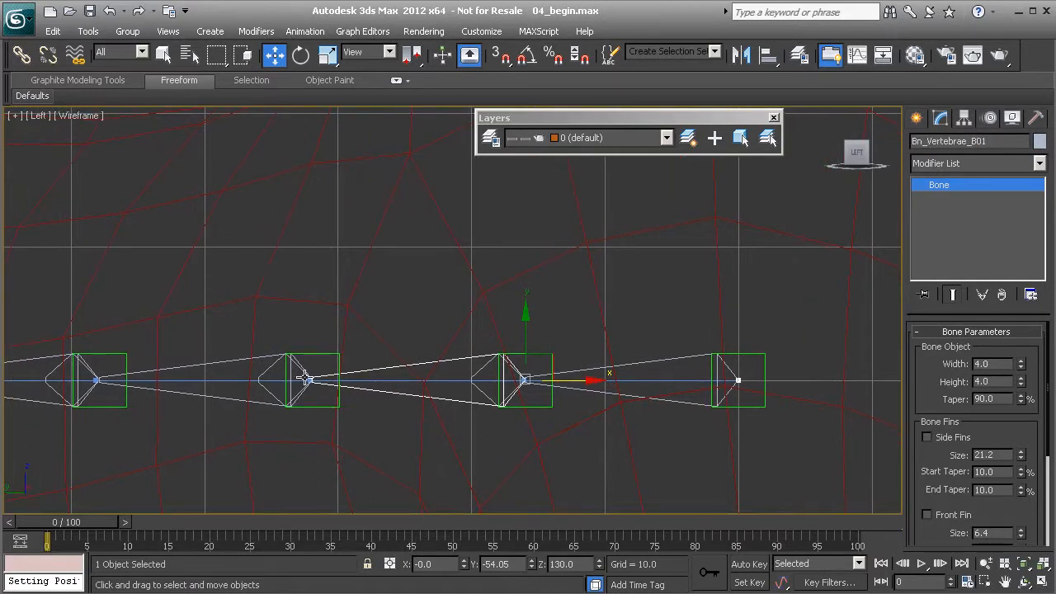
left_click(302, 373)
left_click(271, 370)
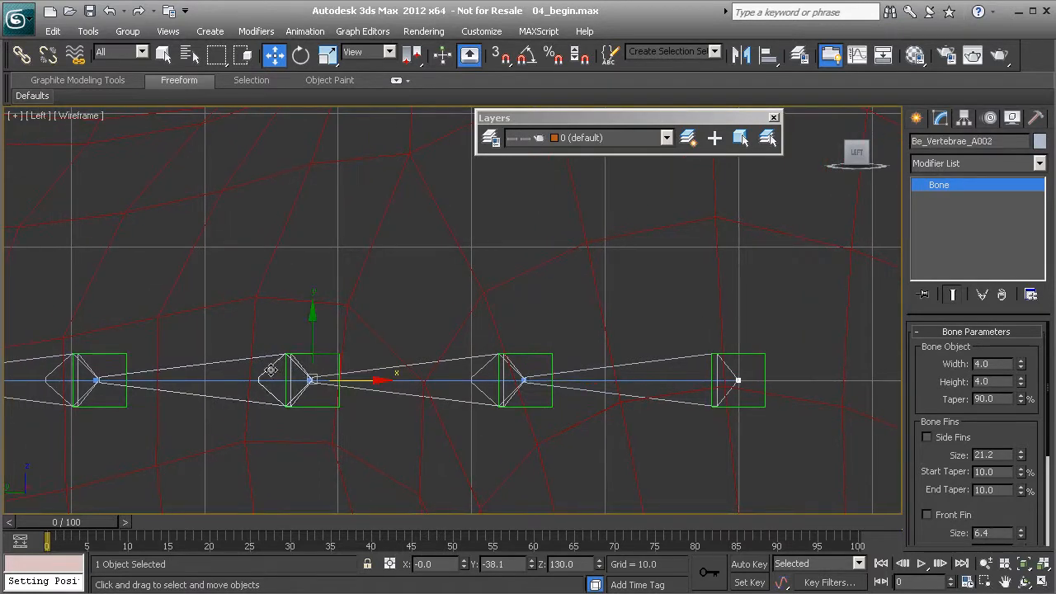
double_click(970, 144)
key("ctrl+v")
left_click(920, 141)
key("BackSpace")
type("e")
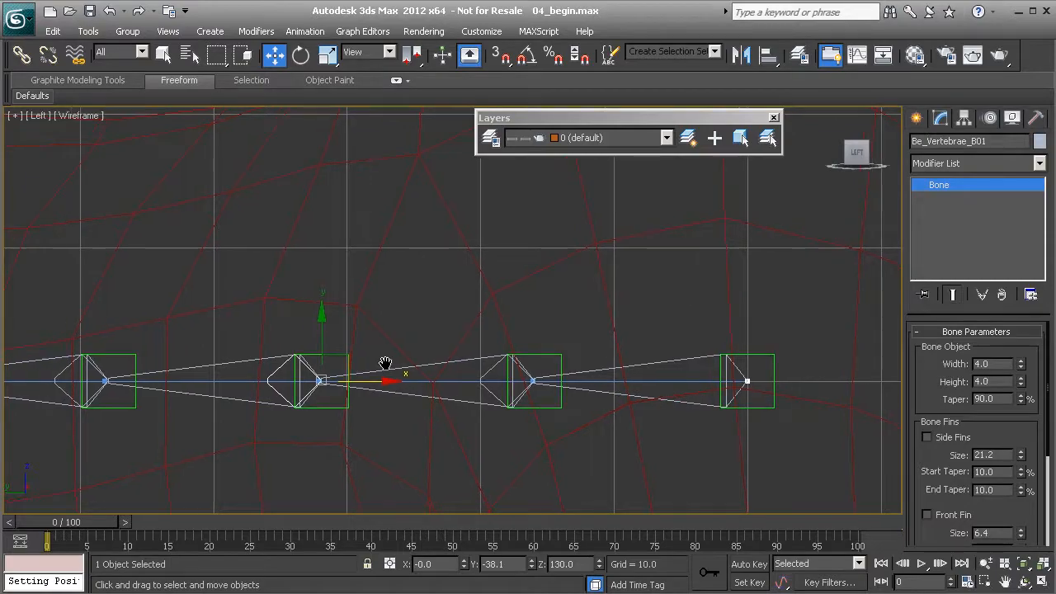
scroll(400, 382, "down", 5)
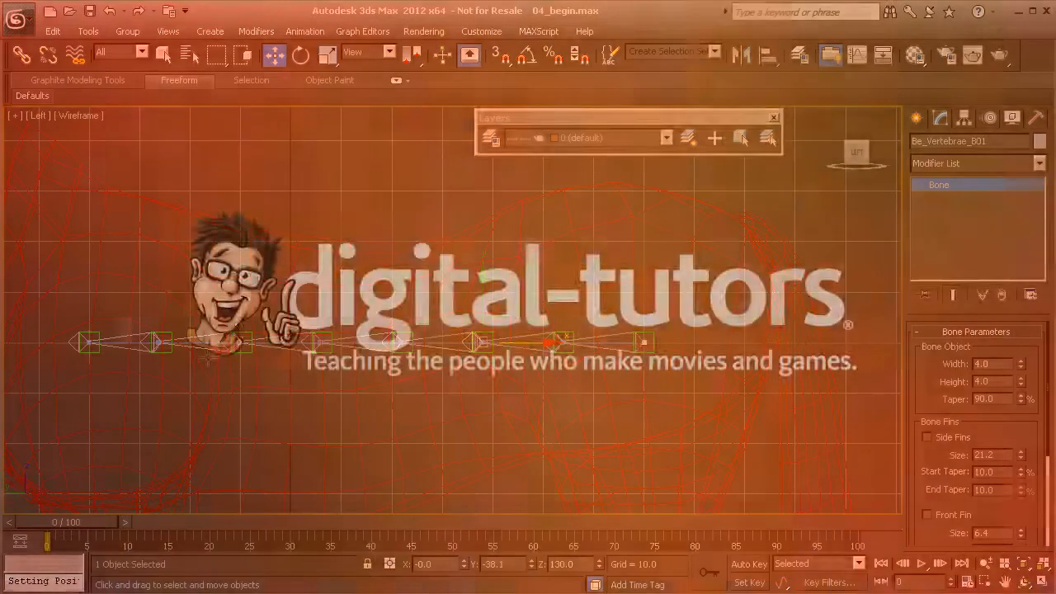